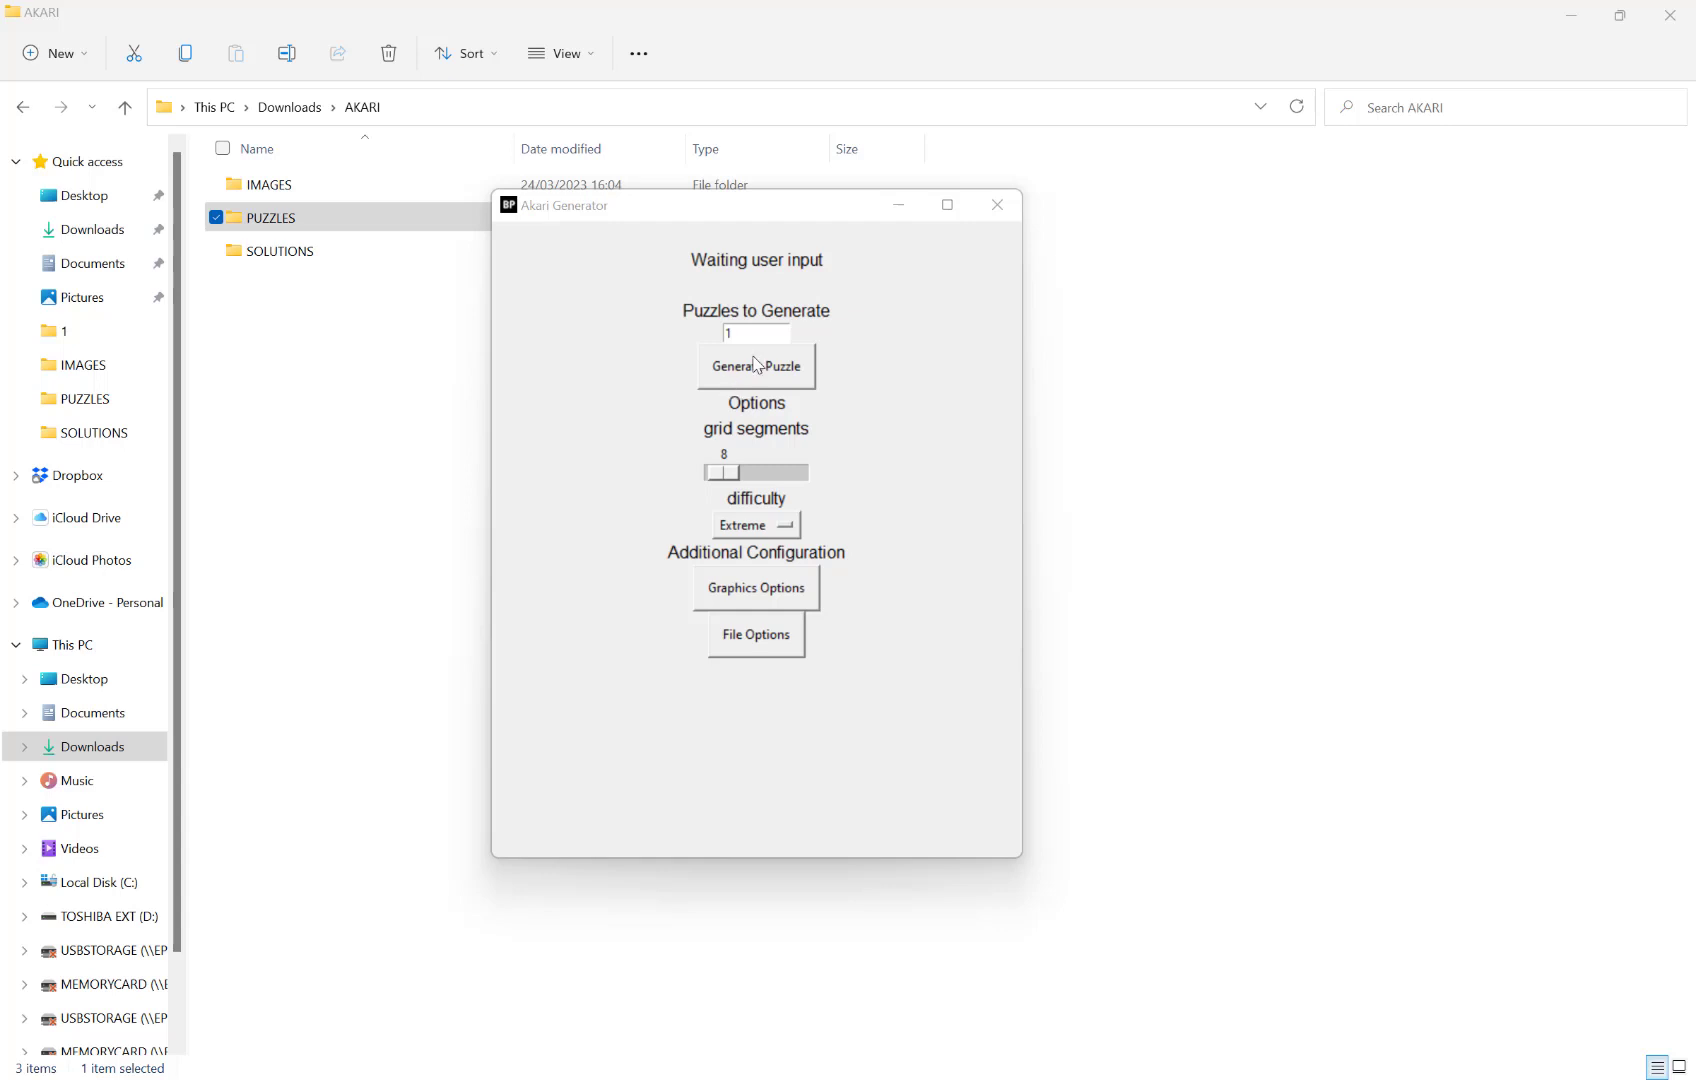
# - Raise the grid segments to 30 and view the available difficulty levels without choosing one
pyautogui.moveTo(799, 208); pyautogui.dragTo(1080, 224)
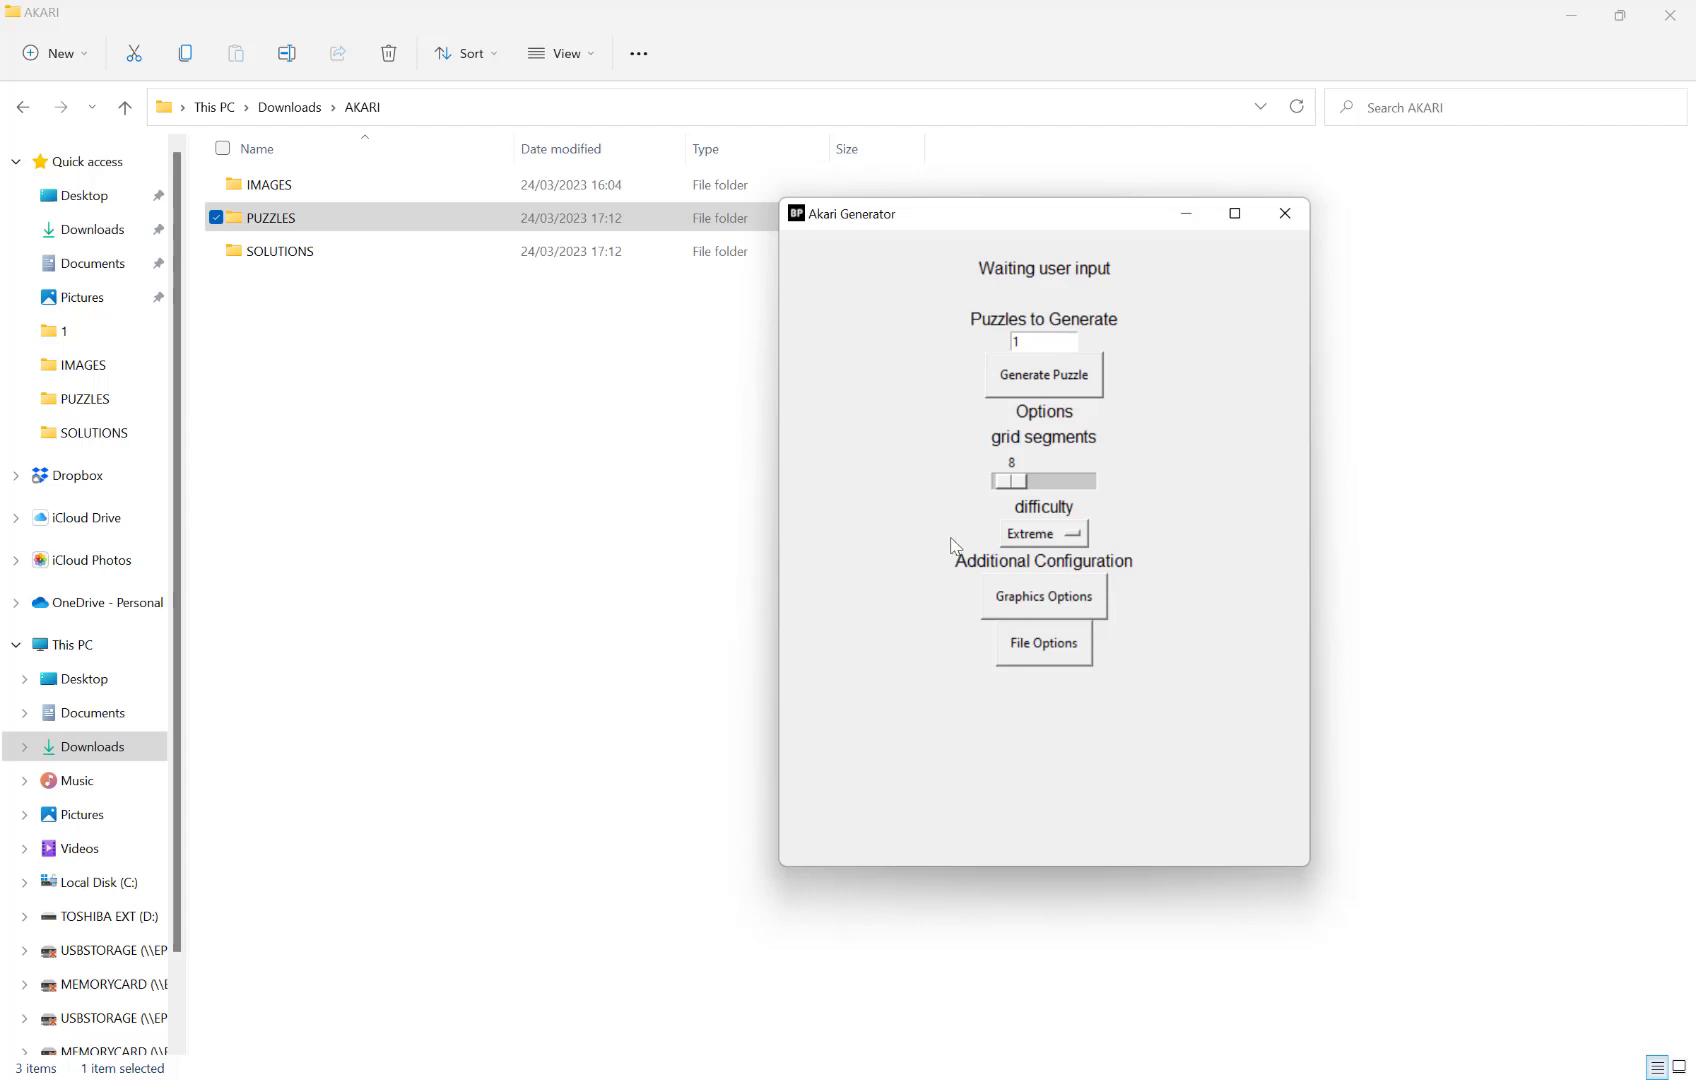
pyautogui.moveTo(1006, 484)
pyautogui.mouseDown()
pyautogui.moveTo(1105, 487)
pyautogui.moveTo(995, 491)
pyautogui.mouseUp()
pyautogui.moveTo(995, 491); pyautogui.dragTo(1170, 507)
pyautogui.click(1074, 535)
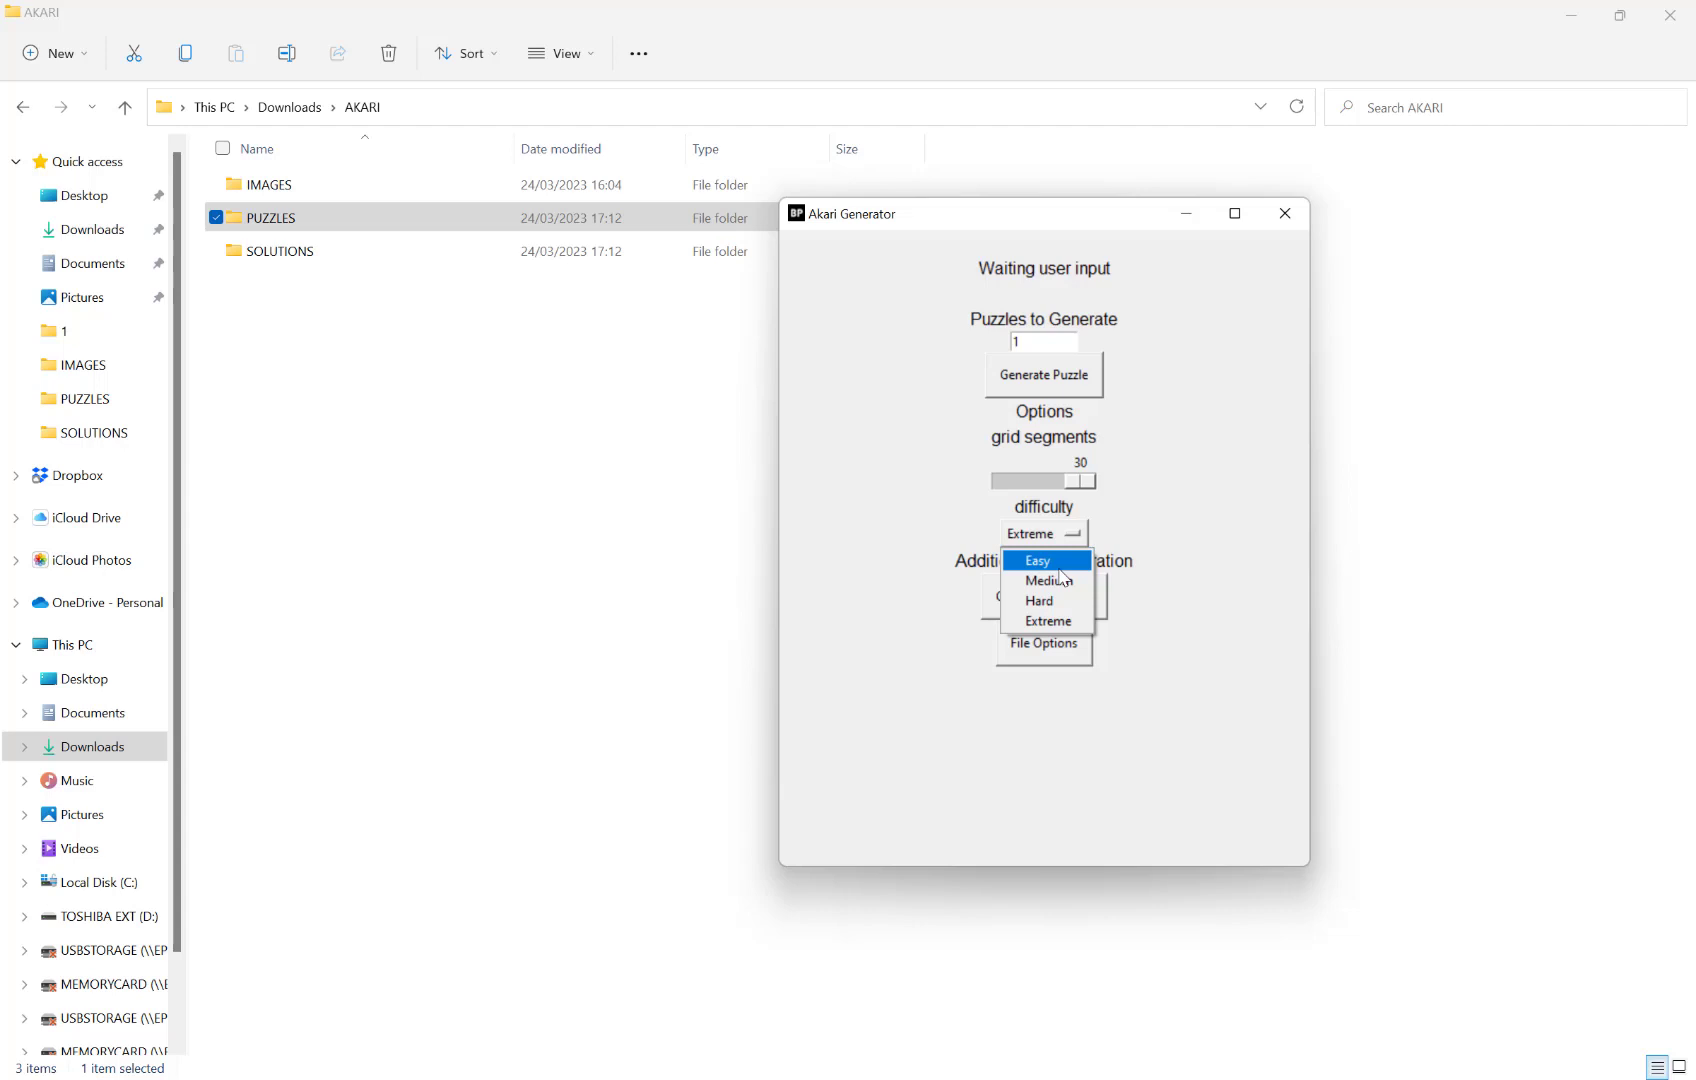
pyautogui.click(1157, 511)
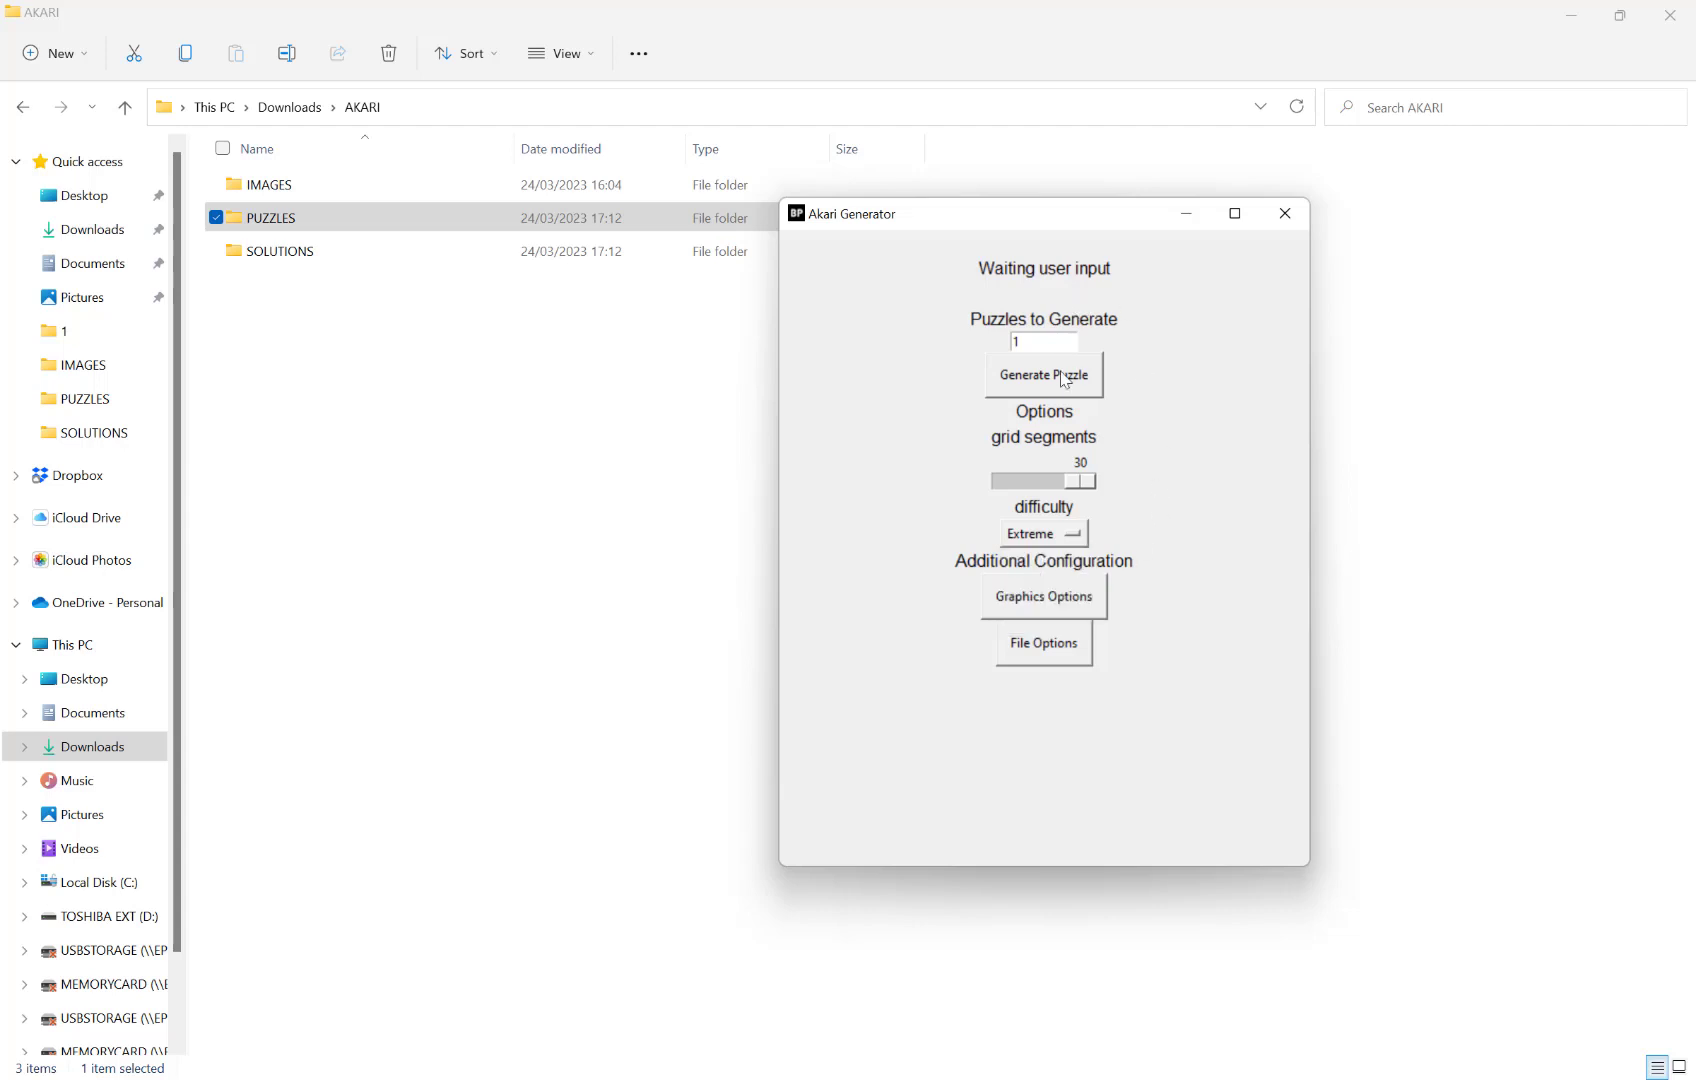
# - Set up a batch of 5 puzzles with 10 grid segments and Easy difficulty
pyautogui.moveTo(1082, 481); pyautogui.dragTo(1018, 490)
pyautogui.doubleClick(1020, 341)
pyautogui.write('5')
pyautogui.click(1050, 532)
pyautogui.click(1085, 561)
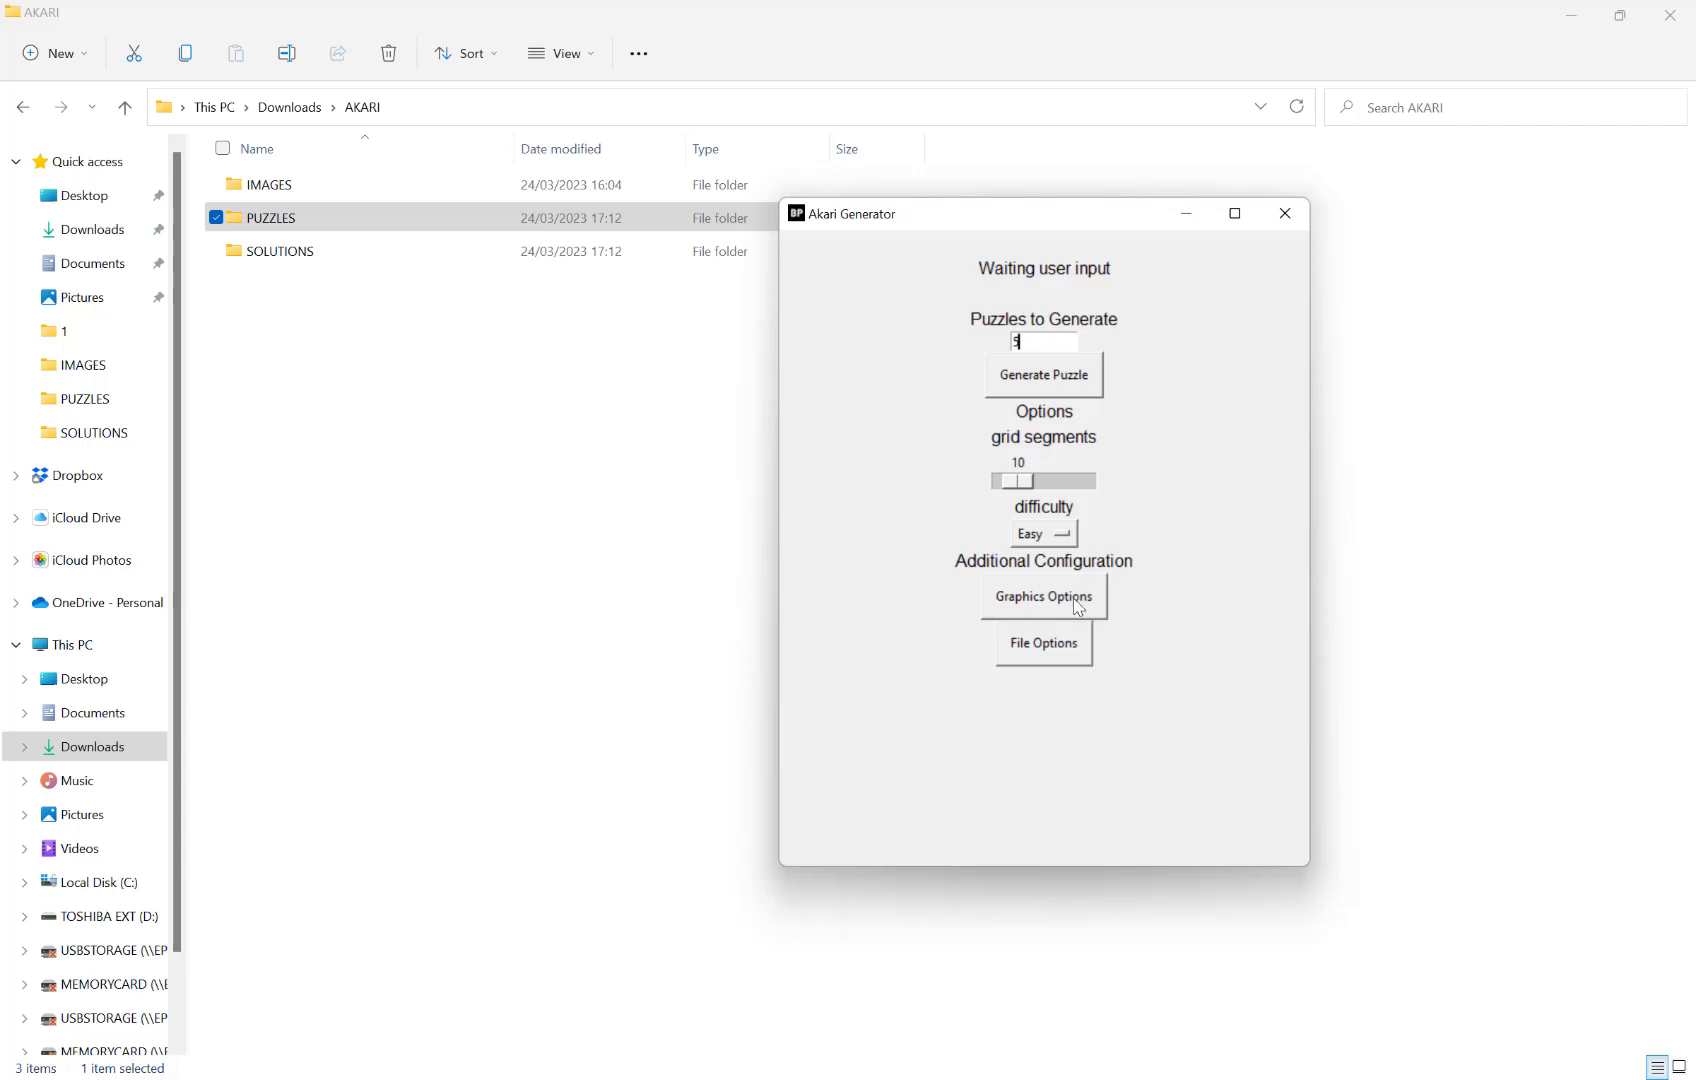
# - Bring up the graphics settings and preview the sample puzzle with a transparent grid
pyautogui.click(1039, 607)
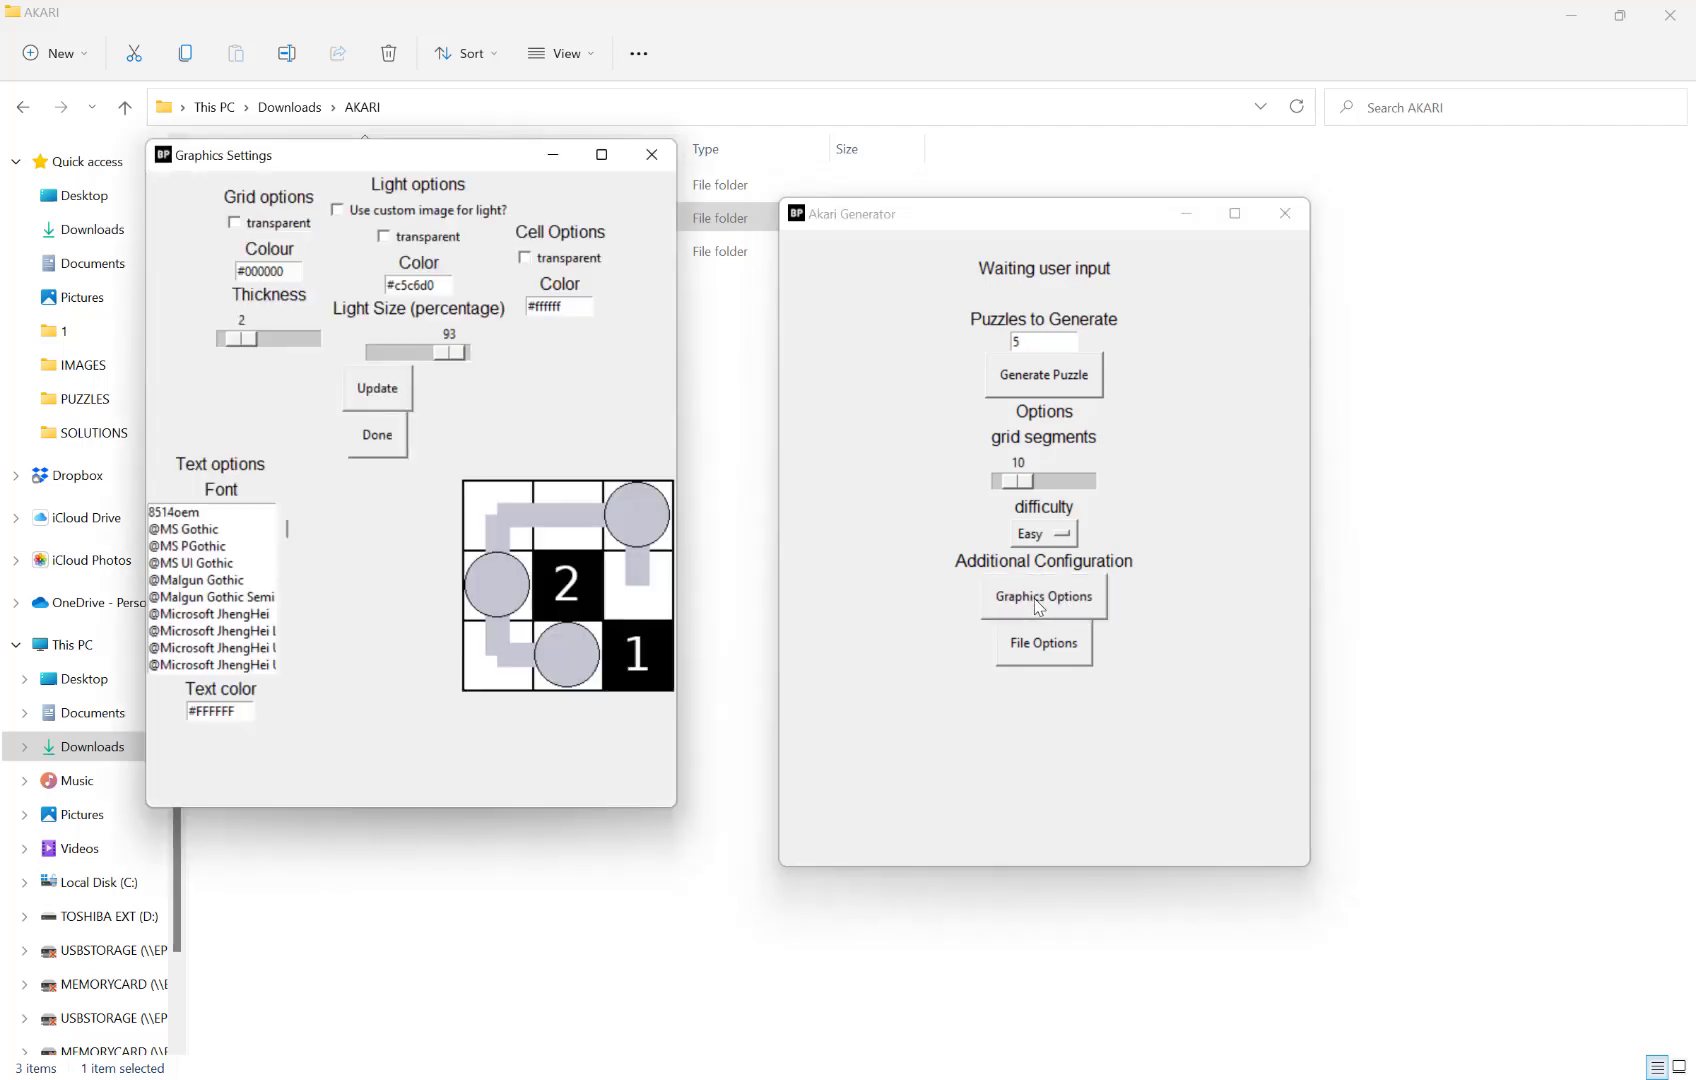
pyautogui.moveTo(394, 163); pyautogui.dragTo(1028, 237)
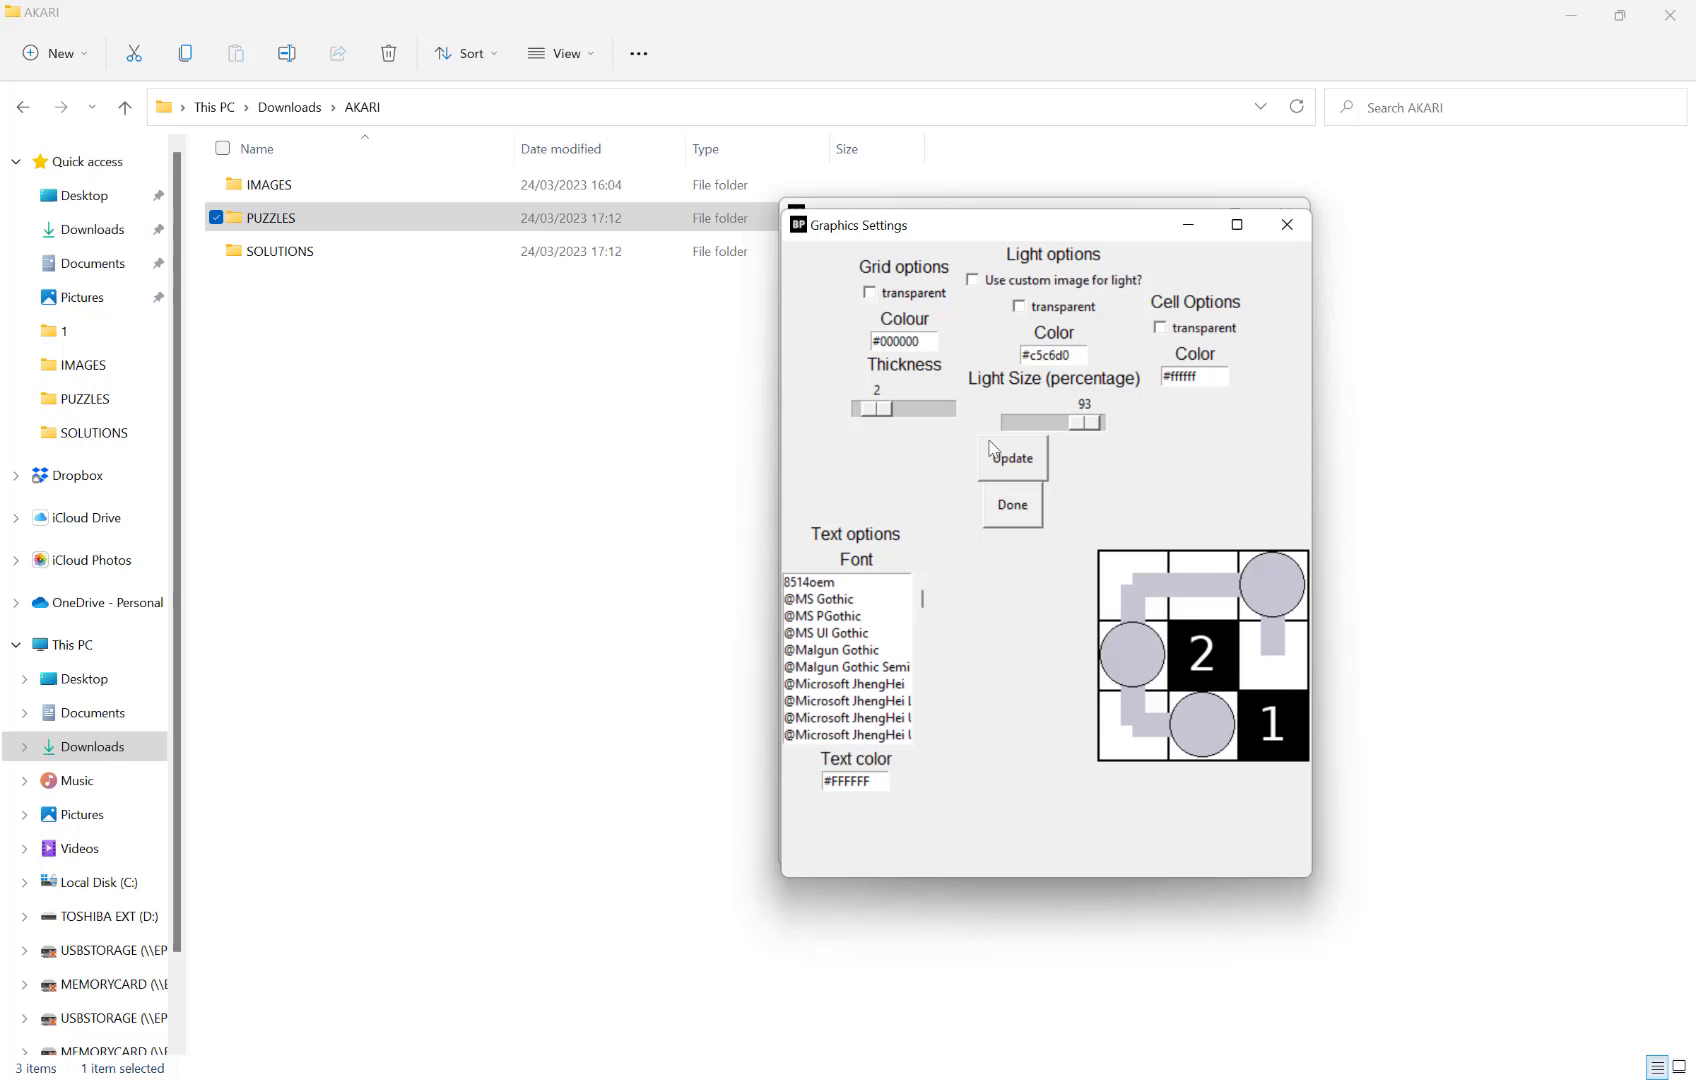
pyautogui.click(888, 295)
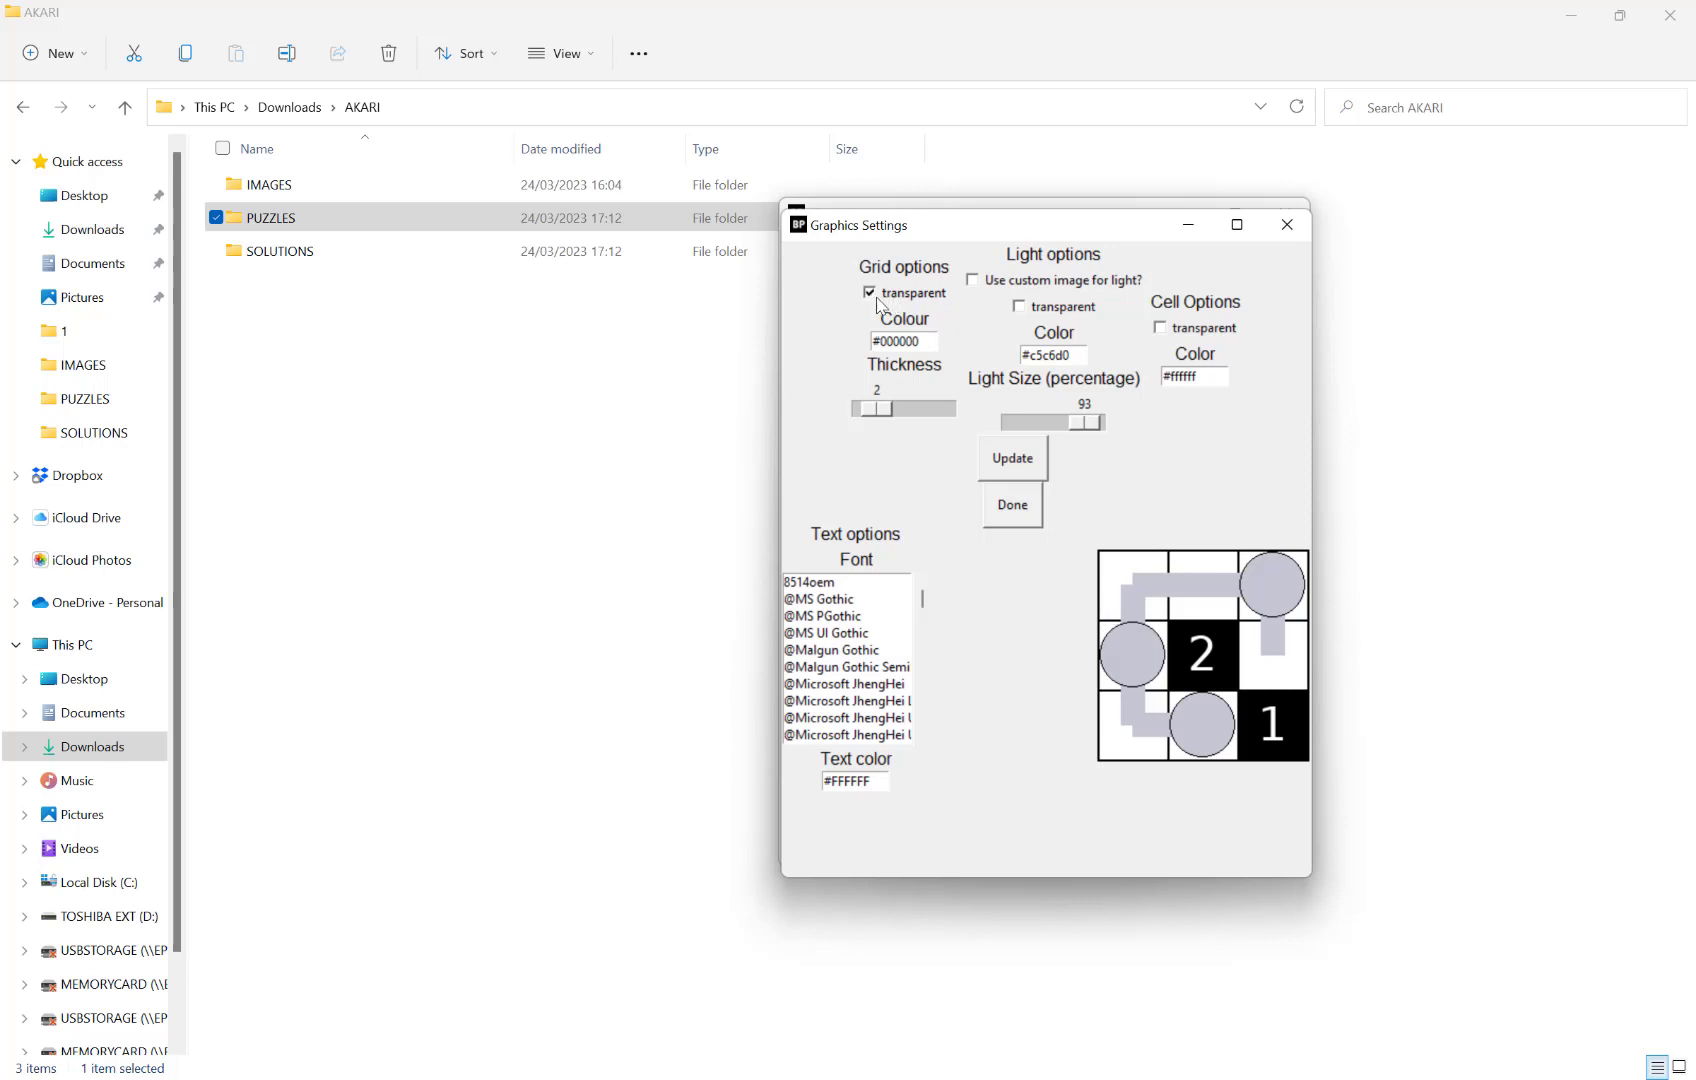
pyautogui.click(1013, 460)
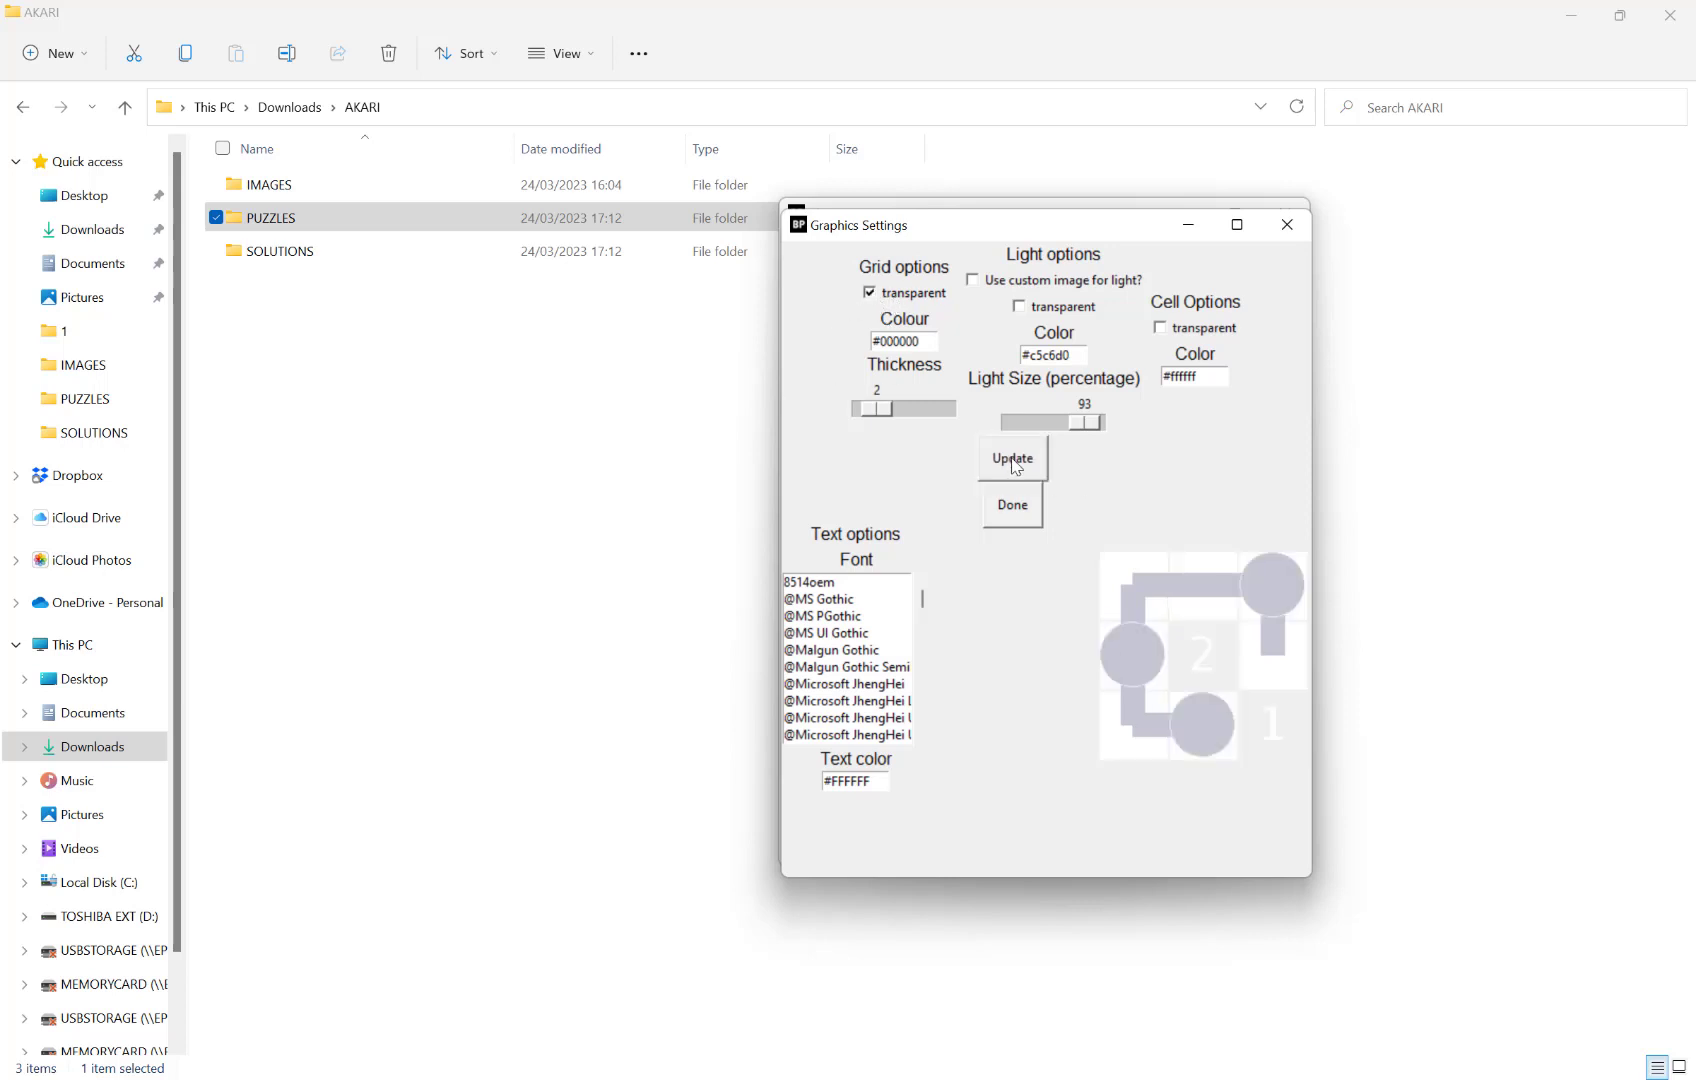
# - Disable the grid transparency, set the grid thickness to 1 and refresh the preview
pyautogui.click(918, 296)
pyautogui.moveTo(878, 409)
pyautogui.mouseDown()
pyautogui.moveTo(926, 409)
pyautogui.moveTo(867, 409)
pyautogui.mouseUp()
pyautogui.click(1010, 460)
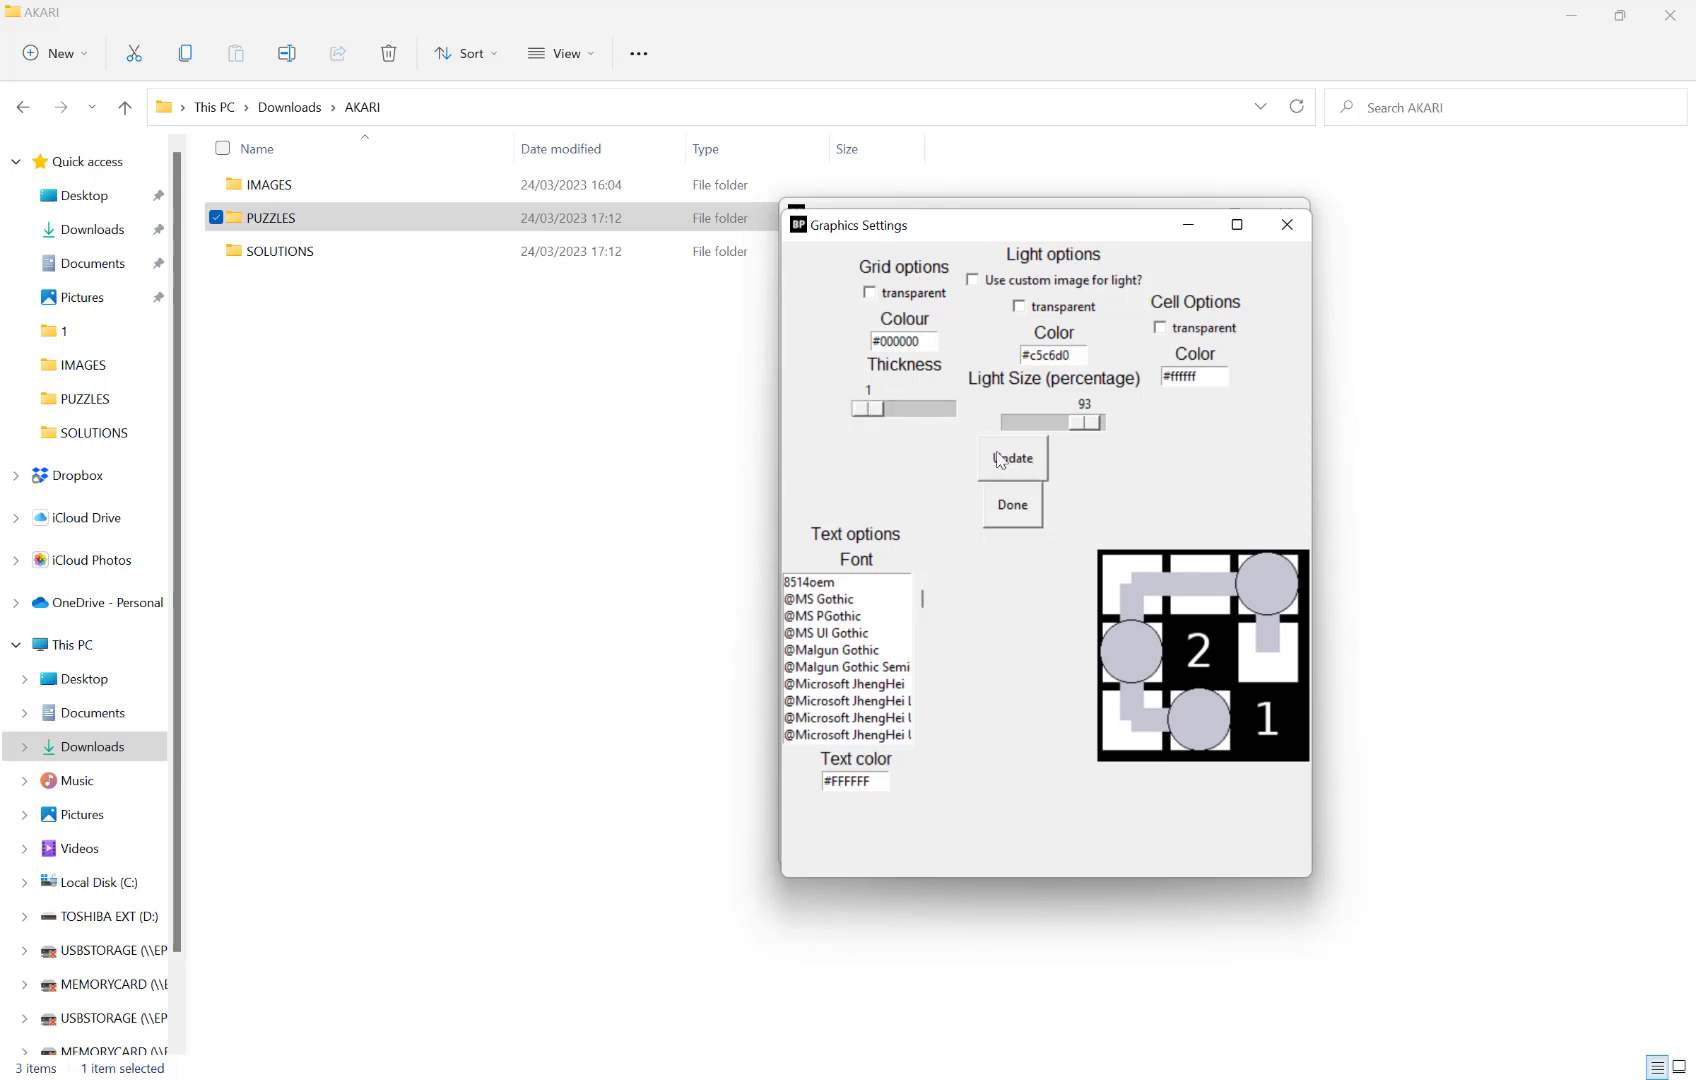
pyautogui.click(1000, 460)
pyautogui.moveTo(1094, 240); pyautogui.dragTo(1070, 250)
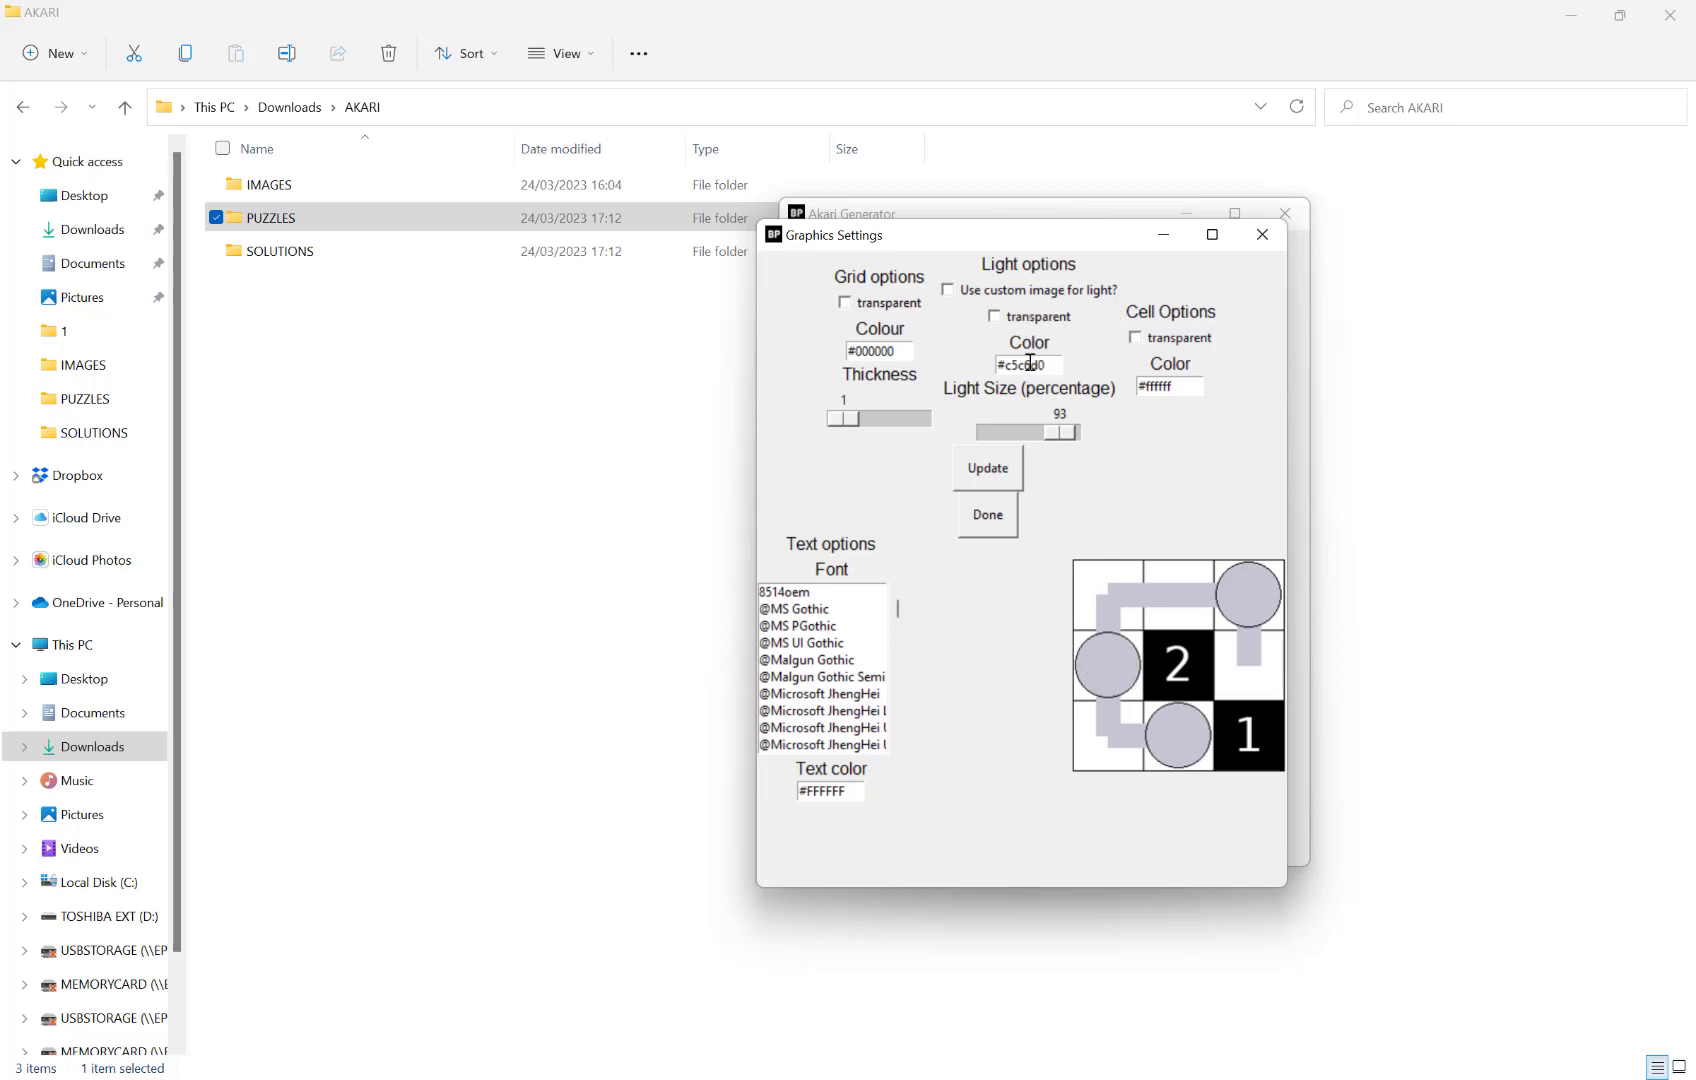
# - Reduce the light size, readjust it to 84 percent and refresh the preview
pyautogui.moveTo(1050, 364); pyautogui.dragTo(1010, 364)
pyautogui.moveTo(1056, 432); pyautogui.dragTo(1031, 432)
pyautogui.click(985, 468)
pyautogui.moveTo(1031, 432)
pyautogui.mouseDown()
pyautogui.moveTo(1070, 432)
pyautogui.moveTo(1050, 438)
pyautogui.mouseUp()
pyautogui.click(984, 476)
pyautogui.click(995, 472)
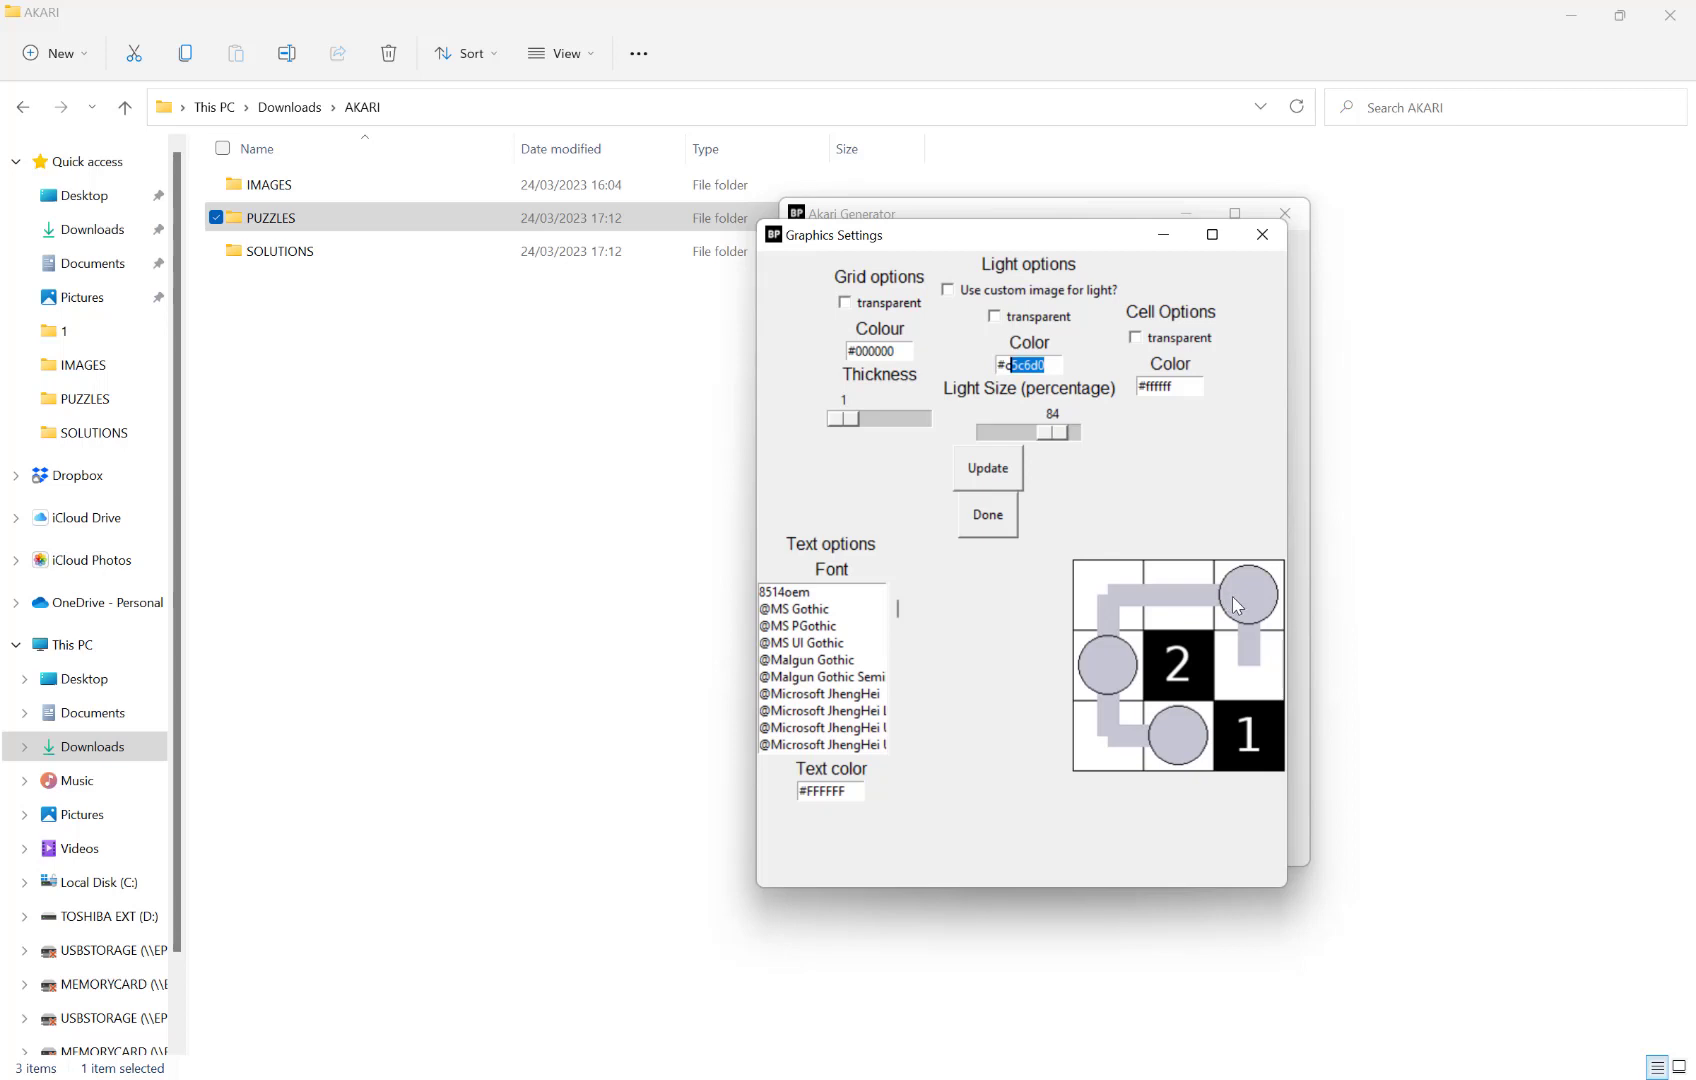
# - Use the custom light image dog-220324_1280 from the AKARI IMAGES folder and refresh the preview
pyautogui.click(1040, 300)
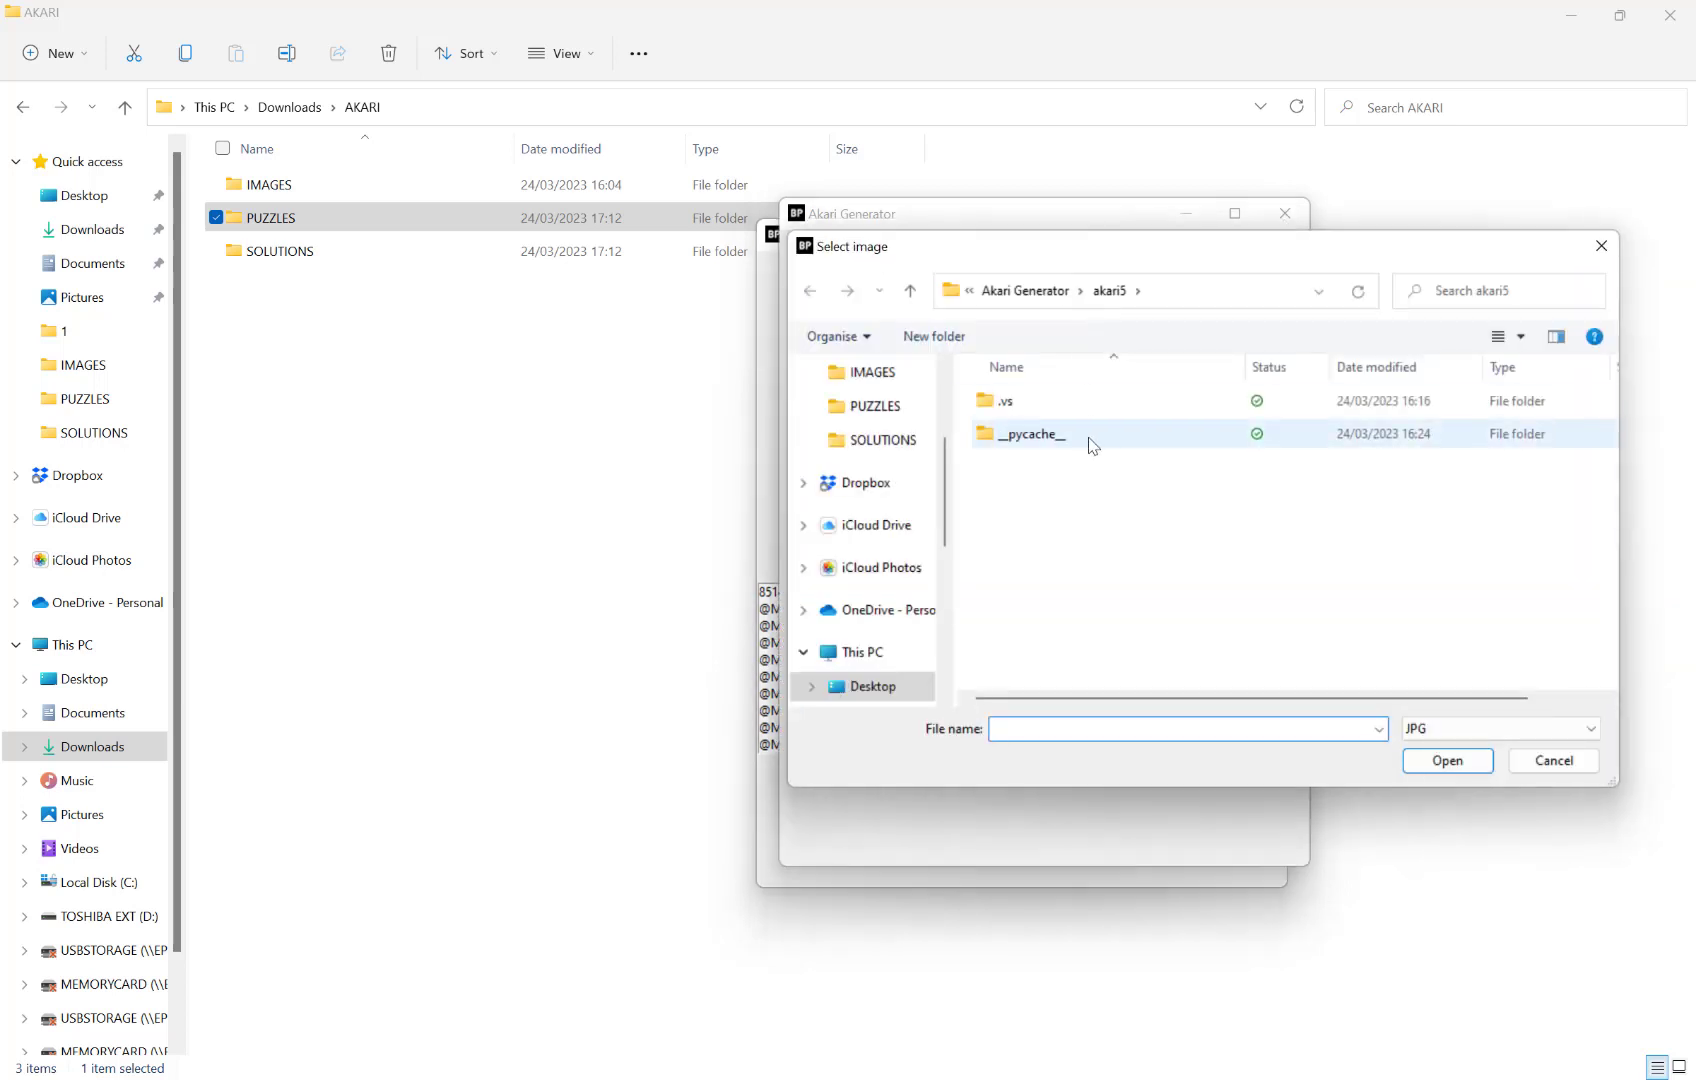
pyautogui.scroll(2, 888, 410)
pyautogui.click(876, 500)
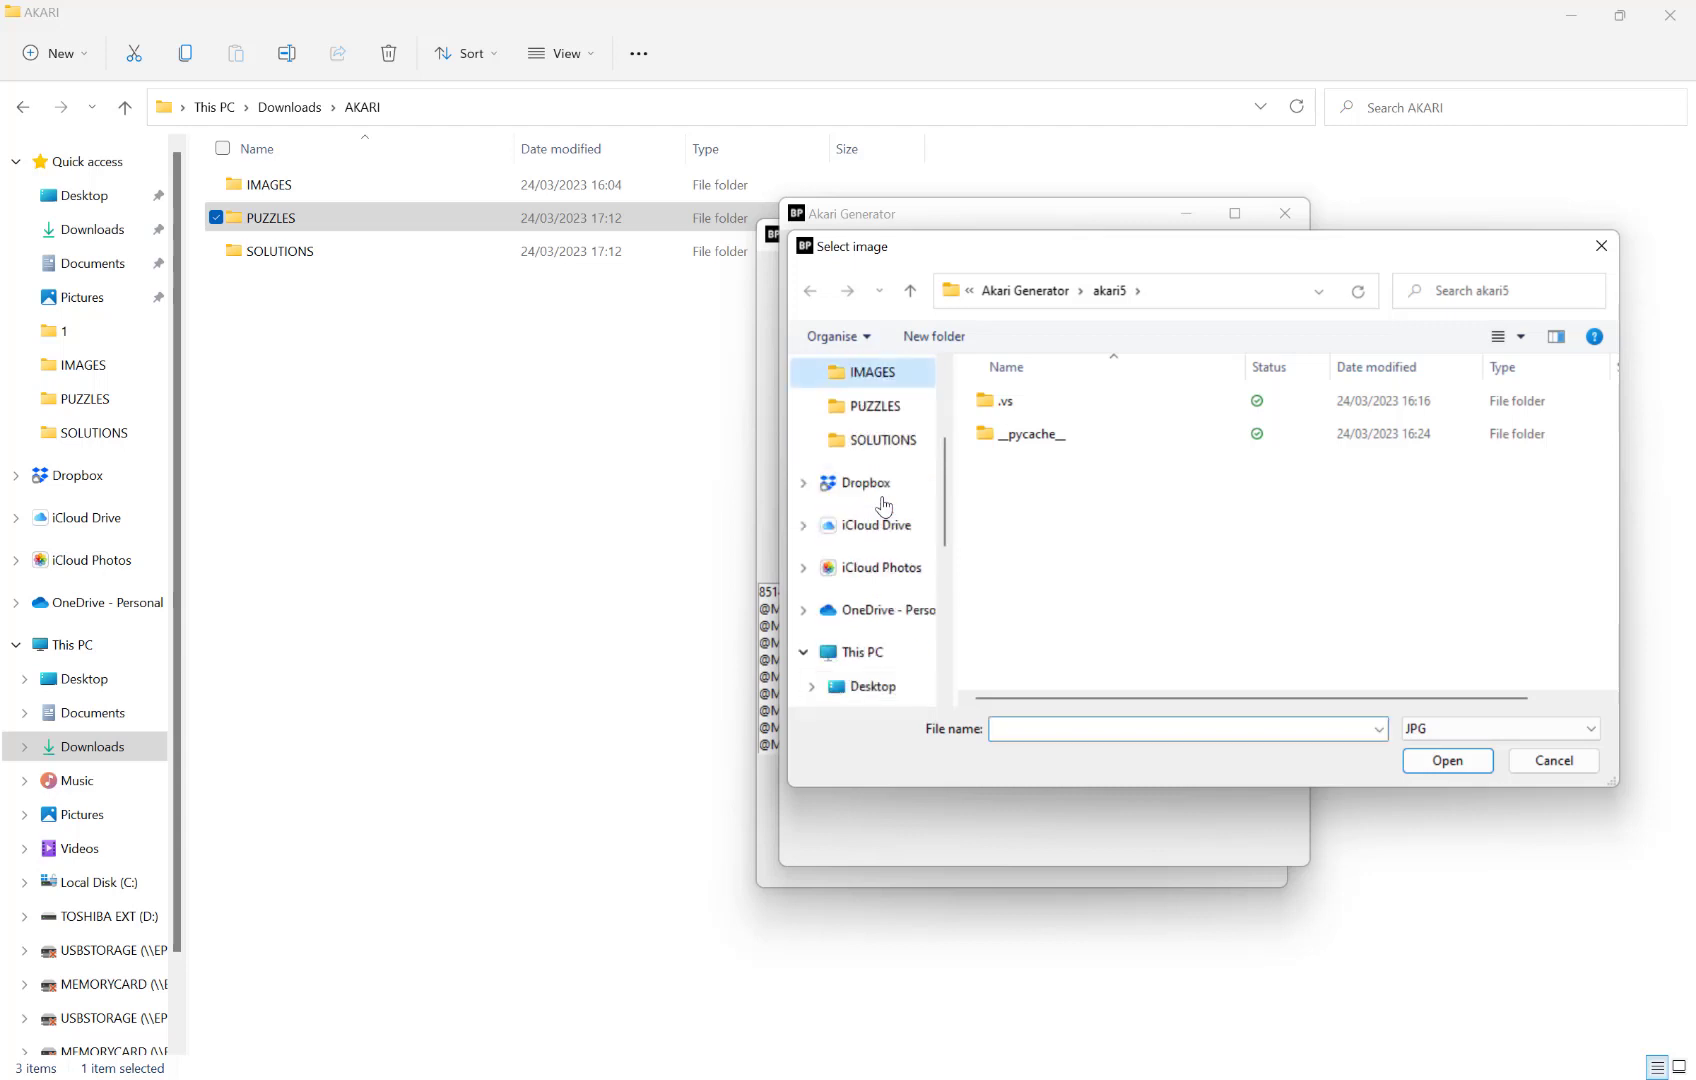
pyautogui.click(866, 375)
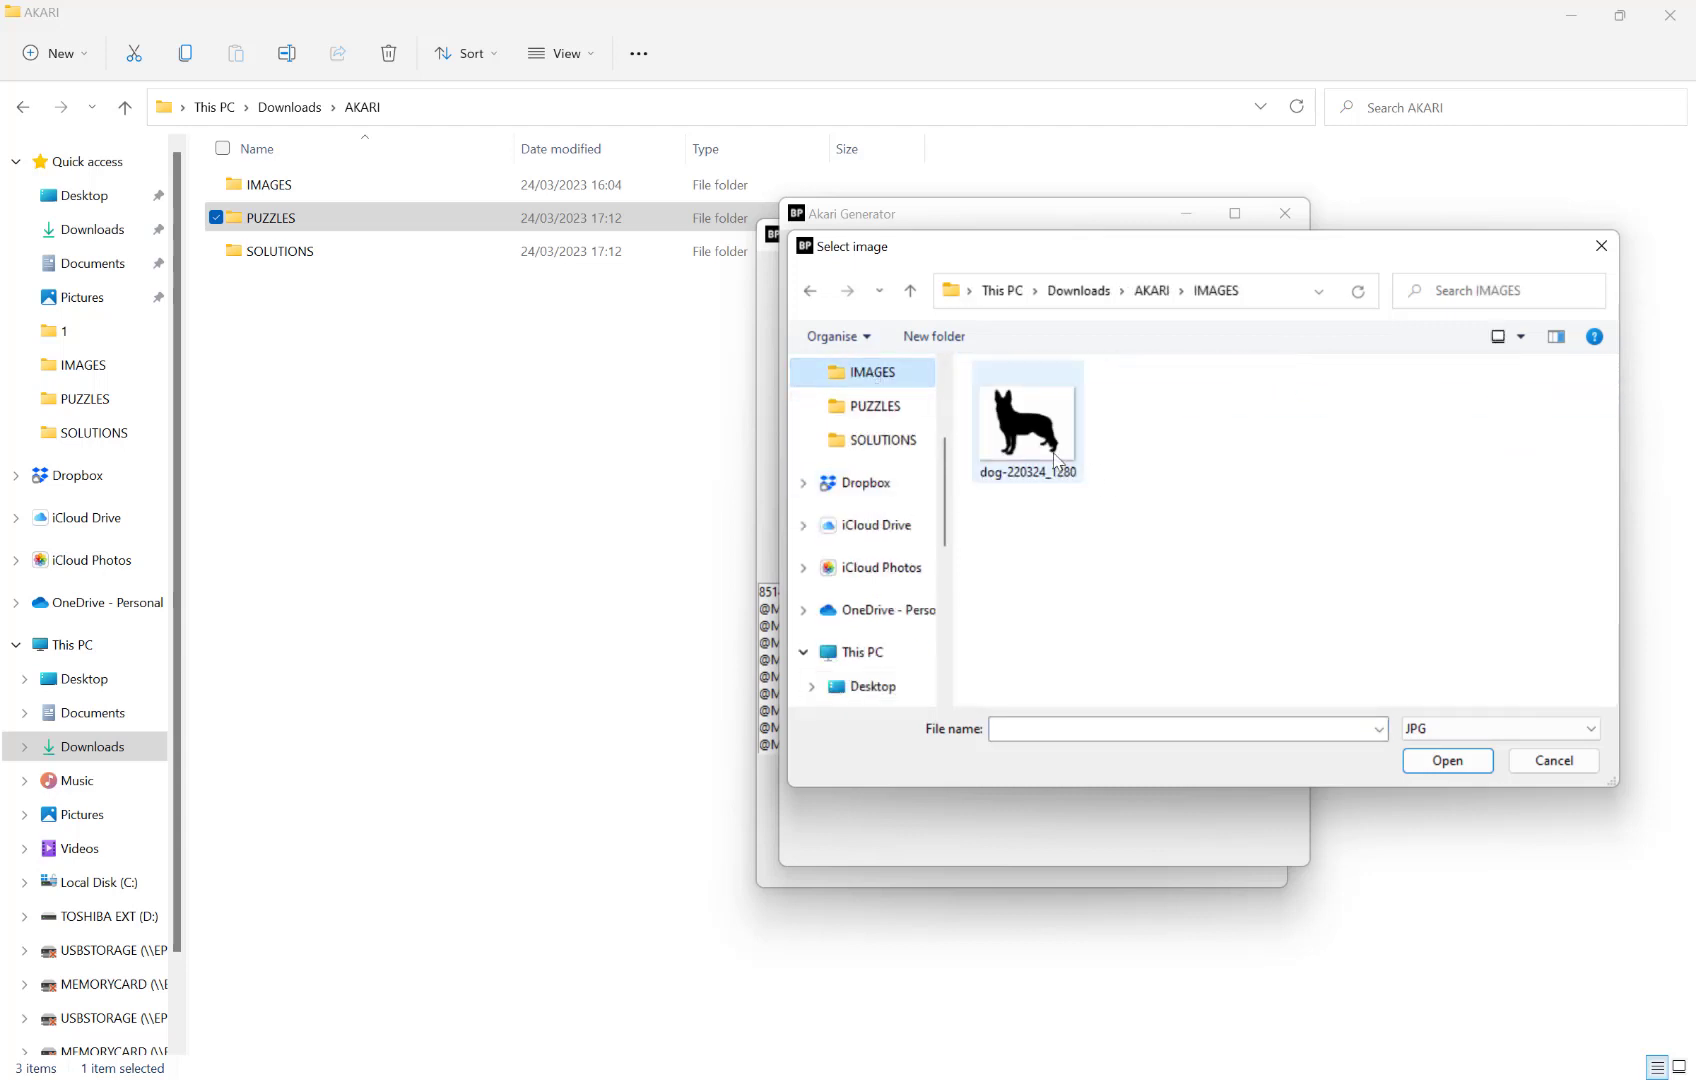
pyautogui.click(1045, 450)
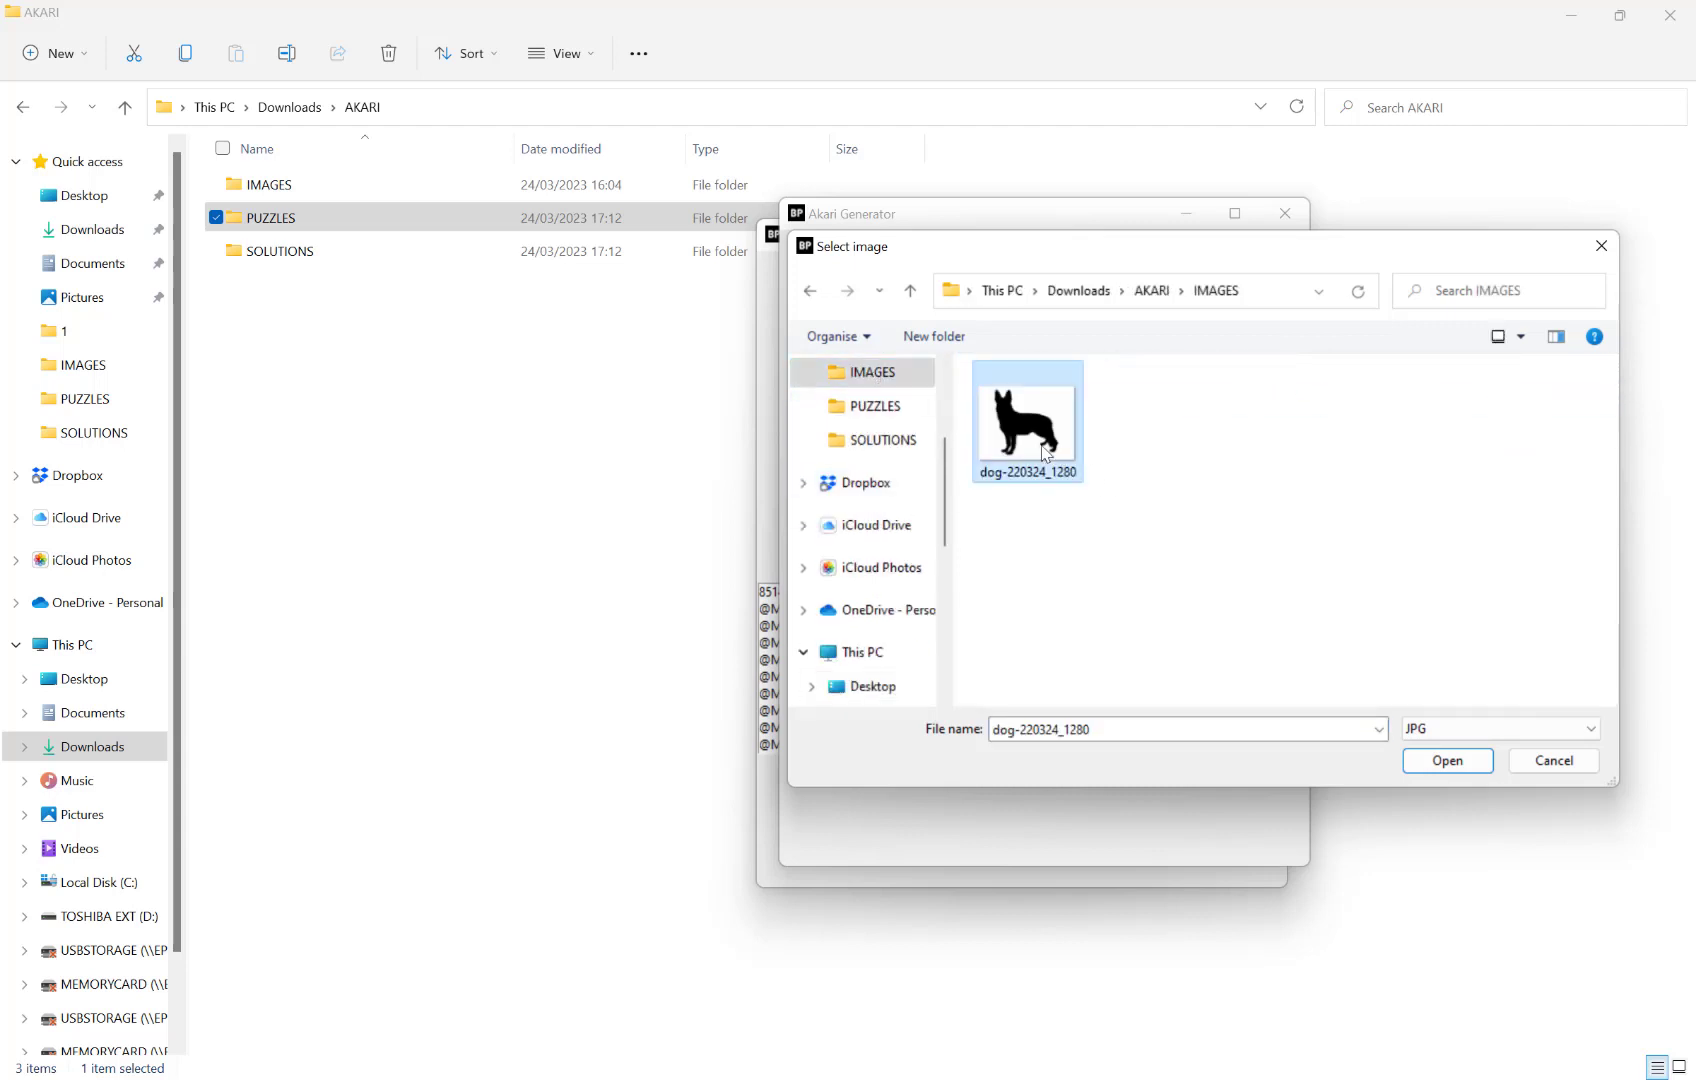
pyautogui.click(1458, 758)
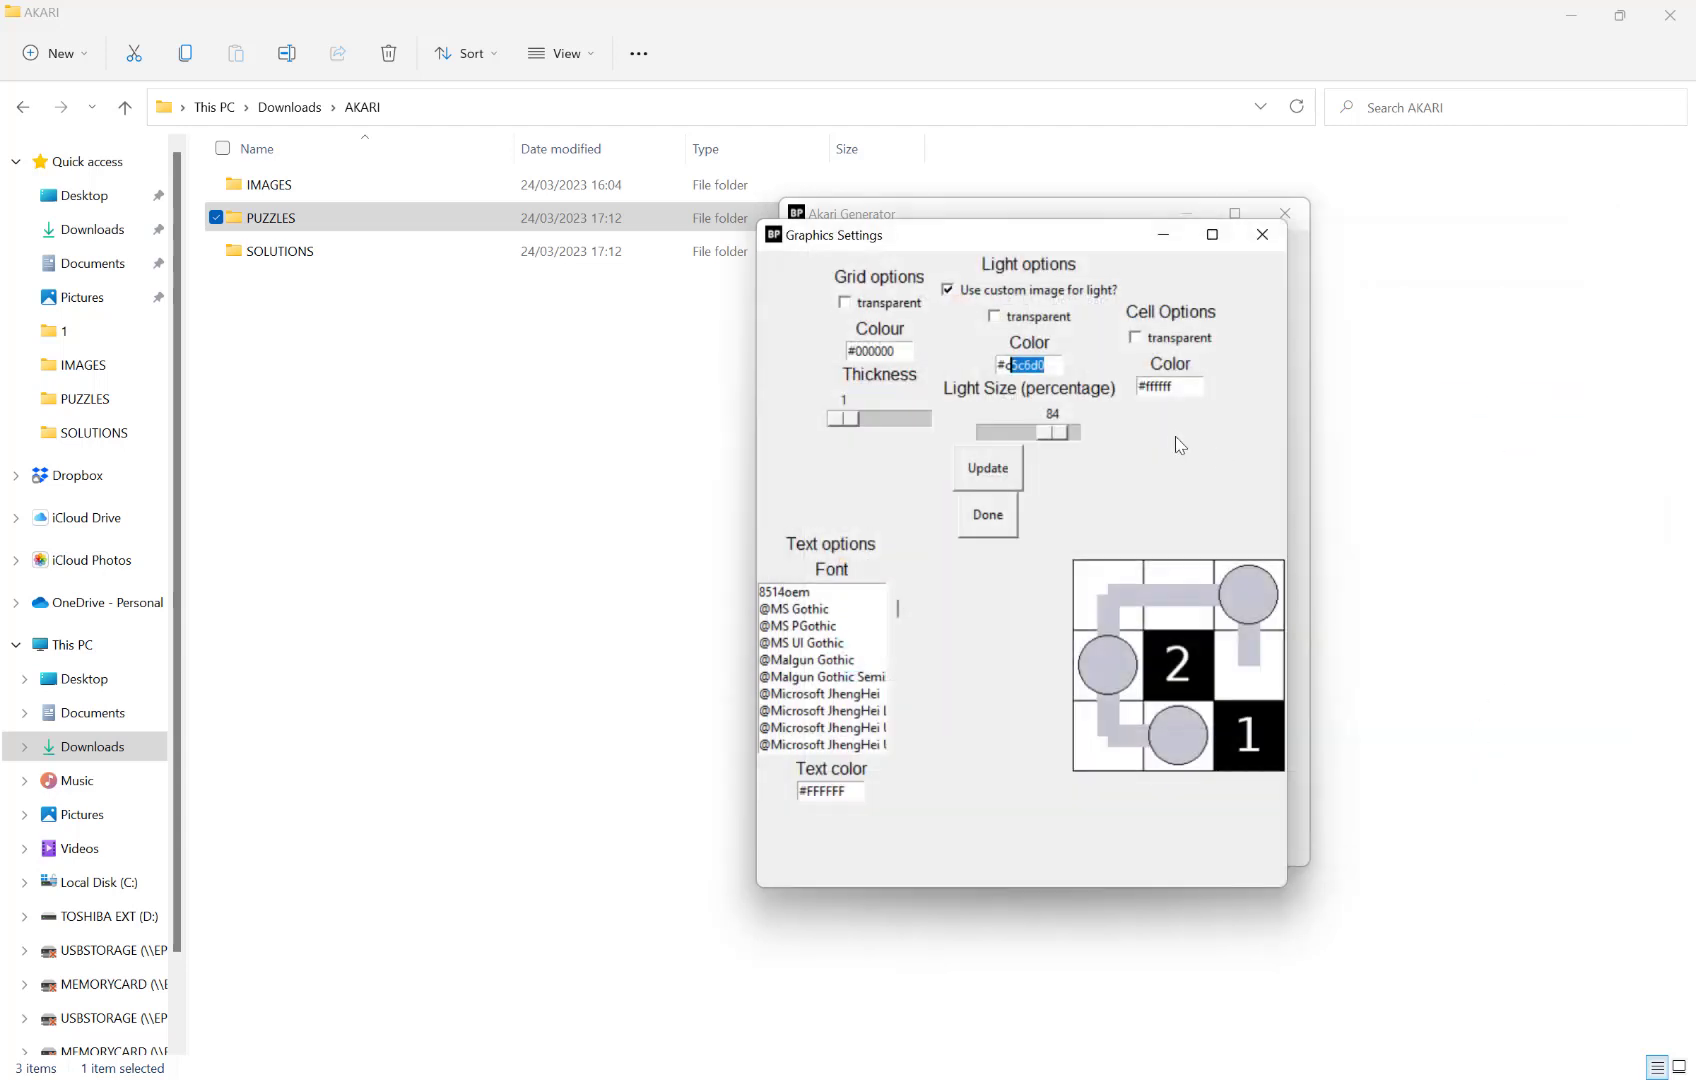
pyautogui.click(970, 474)
# - Set the light size to 92 percent and the cell colour to #00ff00, refreshing the preview
pyautogui.moveTo(1054, 432); pyautogui.dragTo(1065, 436)
pyautogui.click(998, 468)
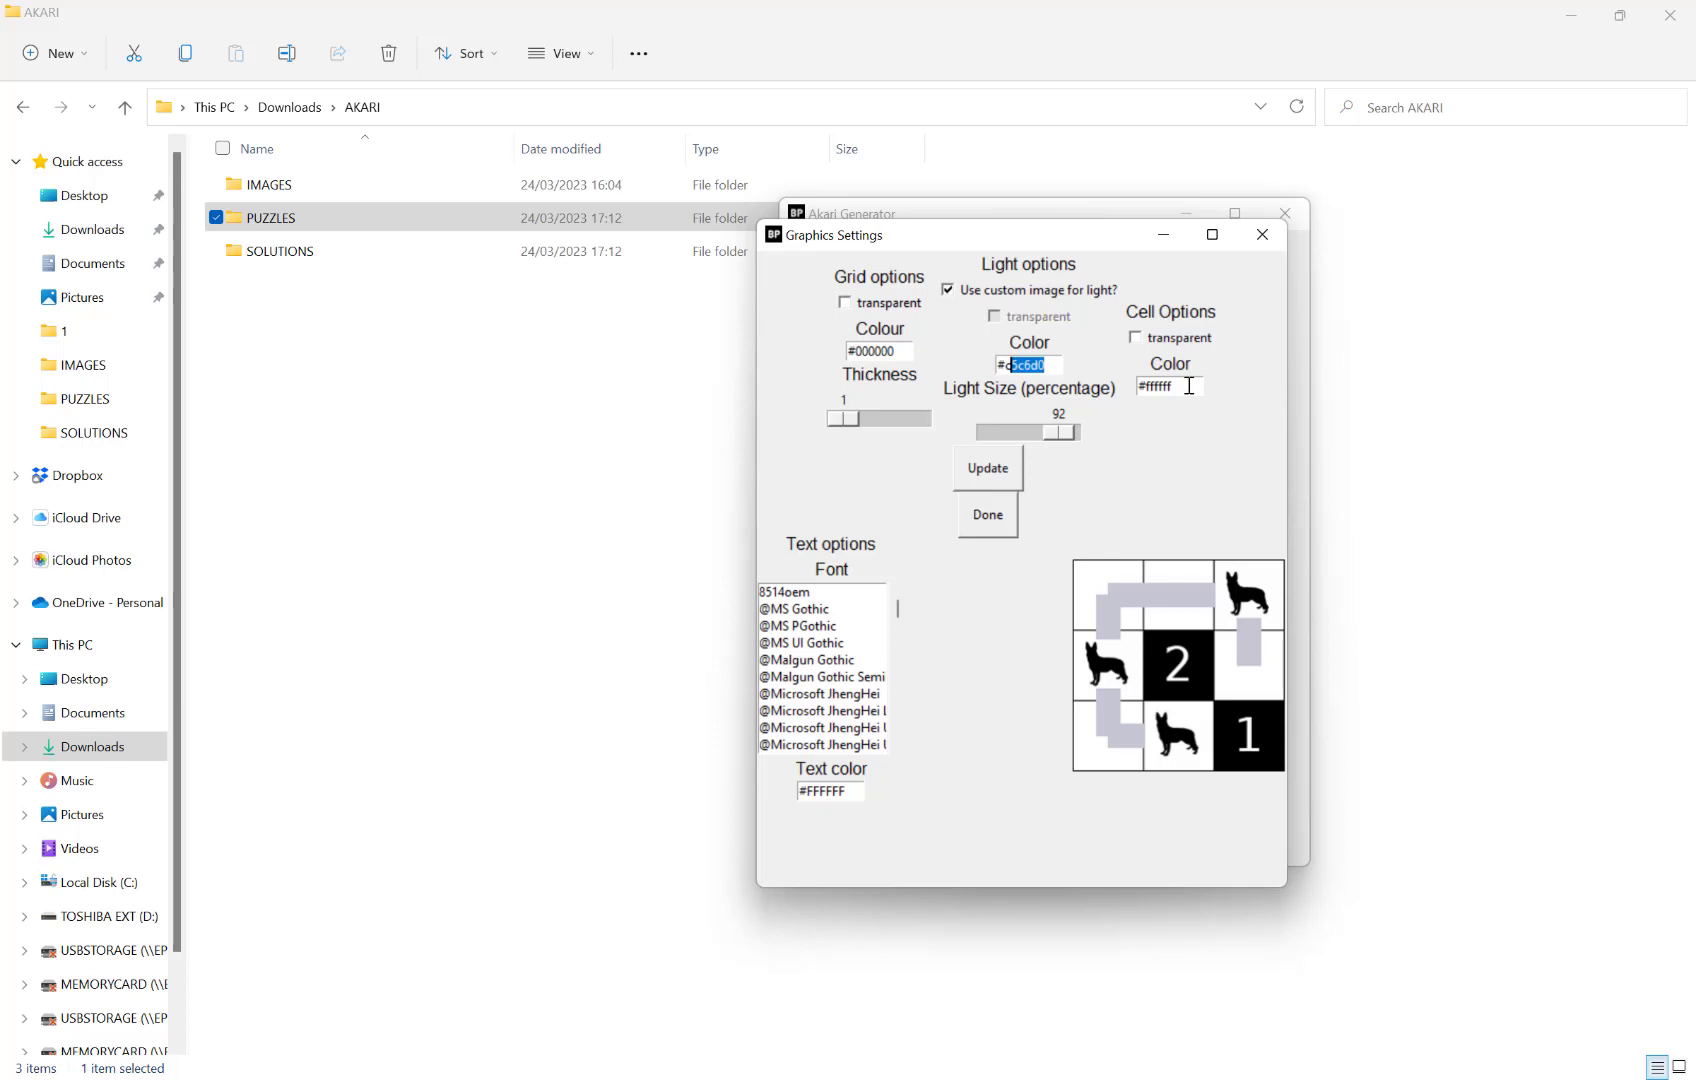
pyautogui.moveTo(1181, 387); pyautogui.dragTo(1147, 397)
pyautogui.write('00ff00')
pyautogui.click(1004, 484)
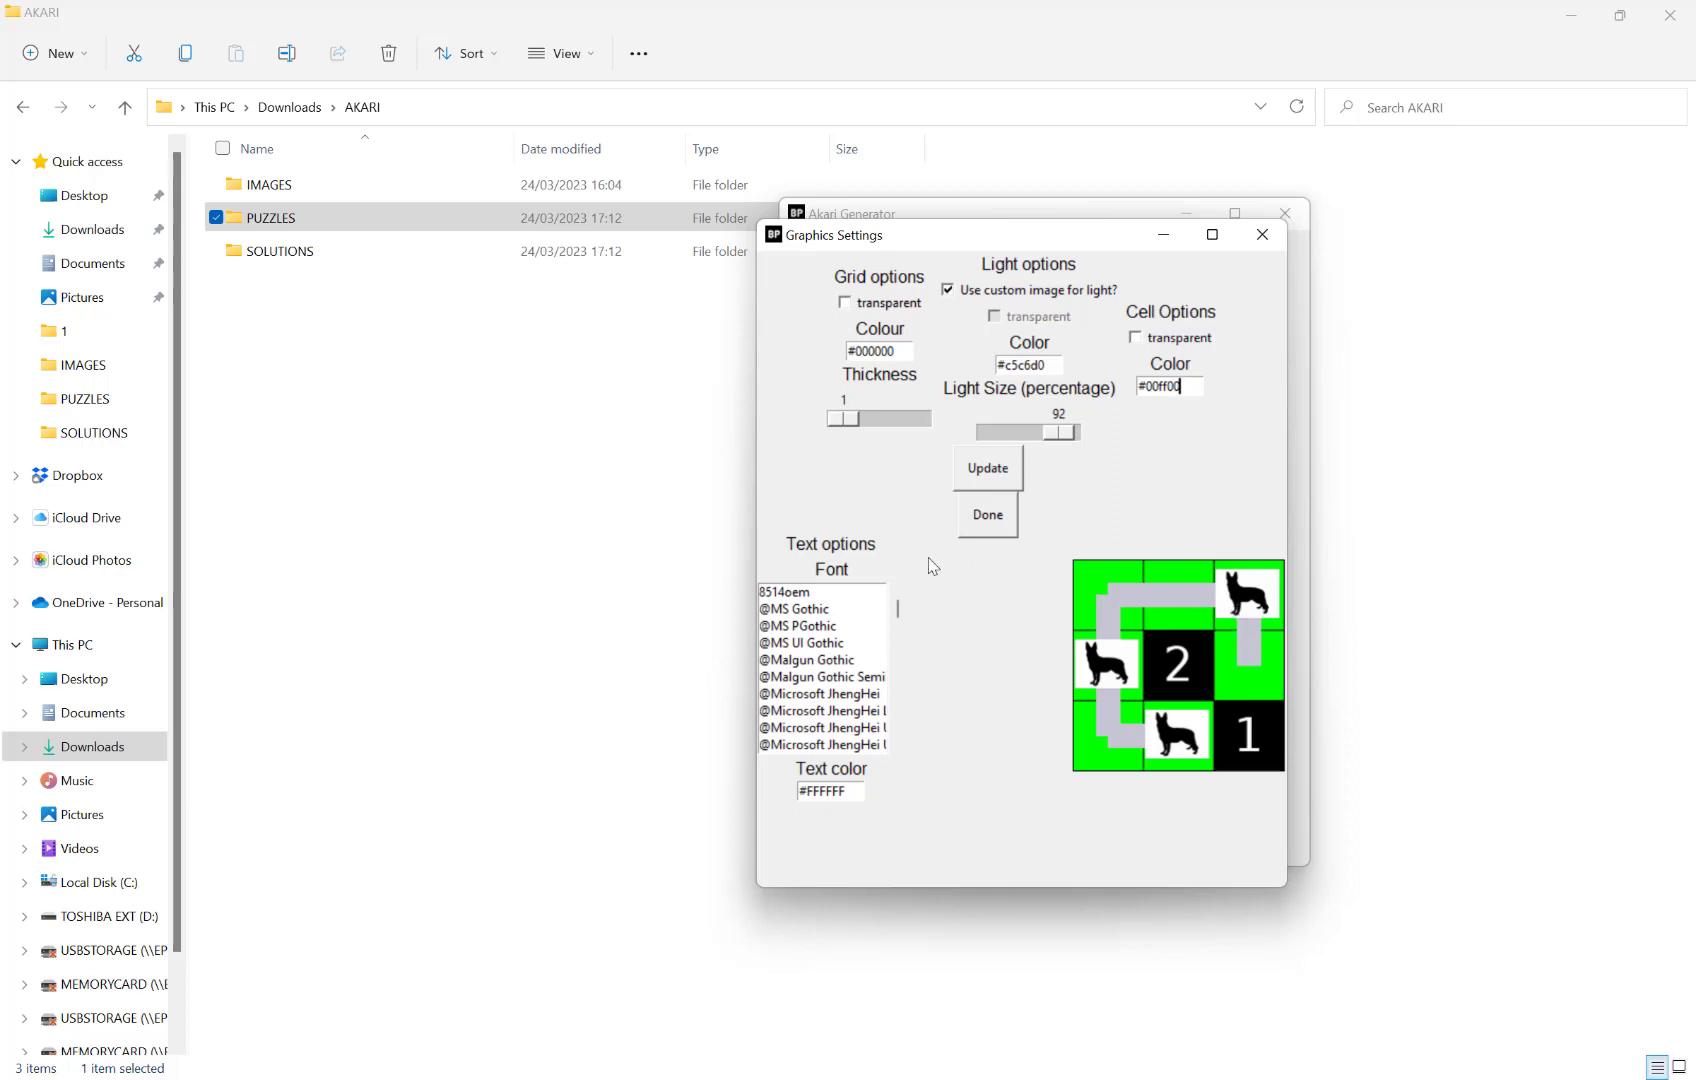
# - Replace the custom light image with the PNG flower-156608 from the IMAGES folder, refresh the preview and finish the graphics settings
pyautogui.moveTo(898, 618)
pyautogui.mouseDown()
pyautogui.moveTo(898, 690)
pyautogui.moveTo(897, 595)
pyautogui.moveTo(899, 662)
pyautogui.mouseUp()
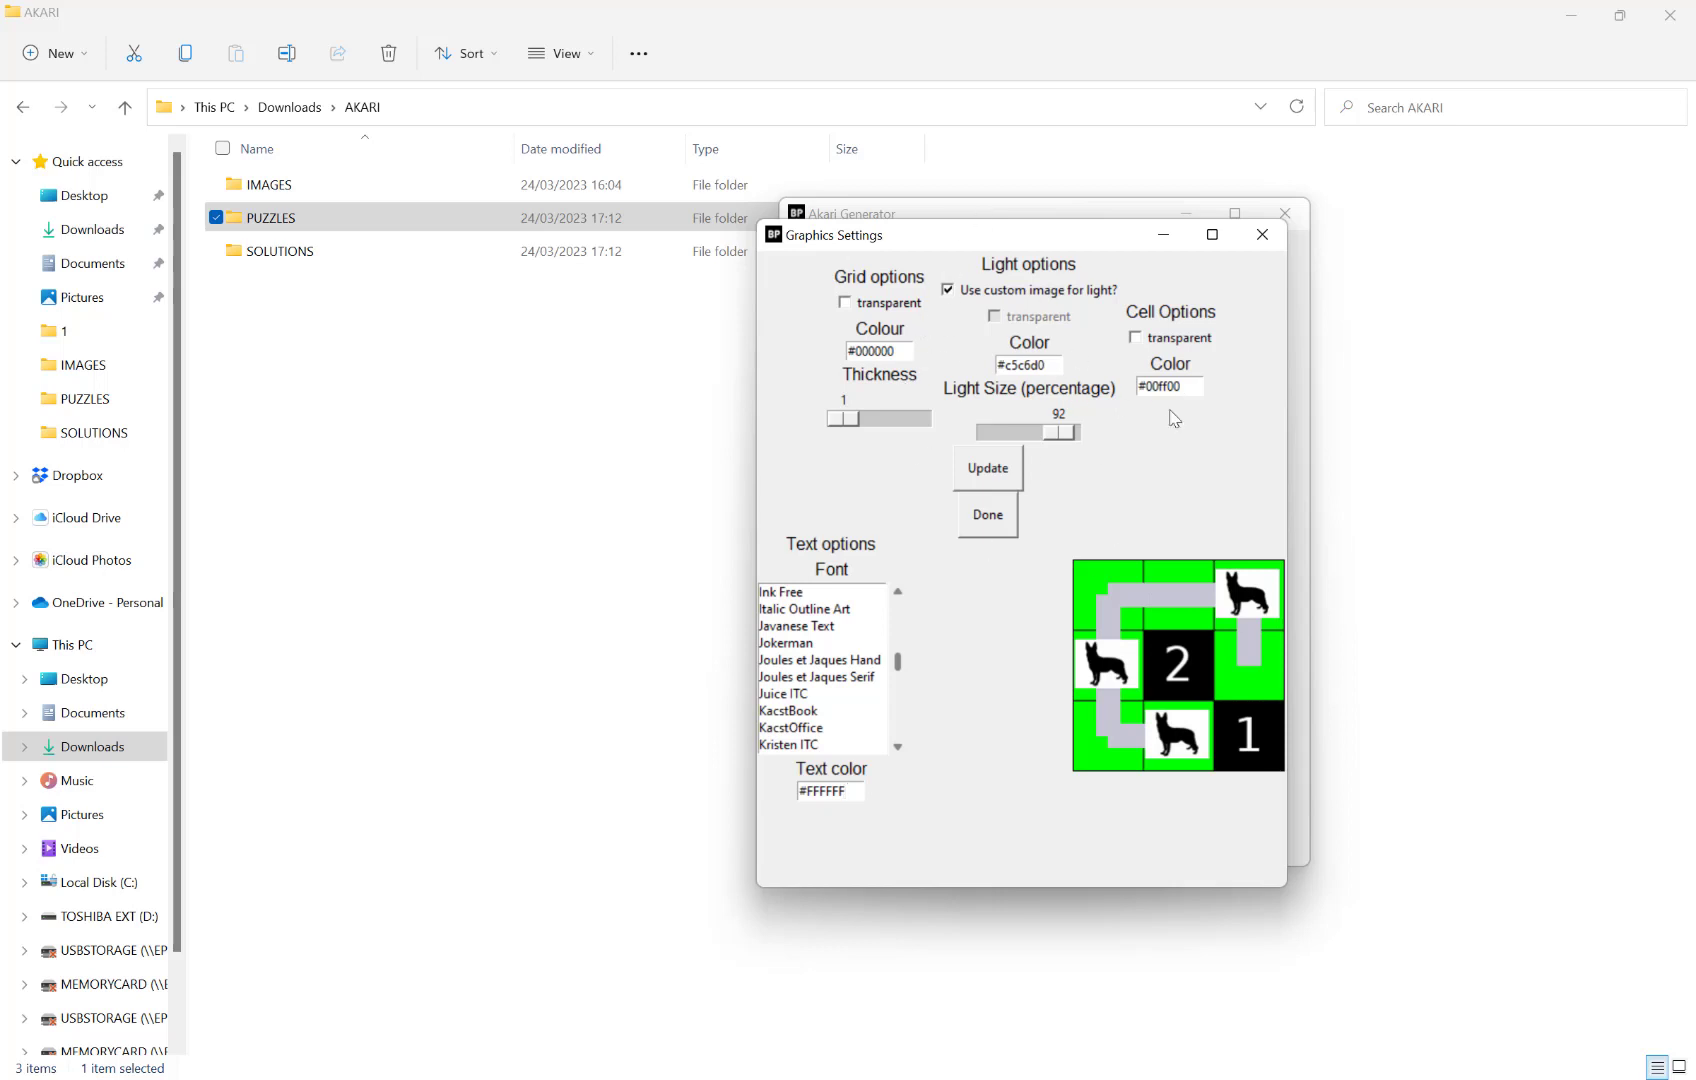
pyautogui.click(1052, 294)
pyautogui.click(1036, 290)
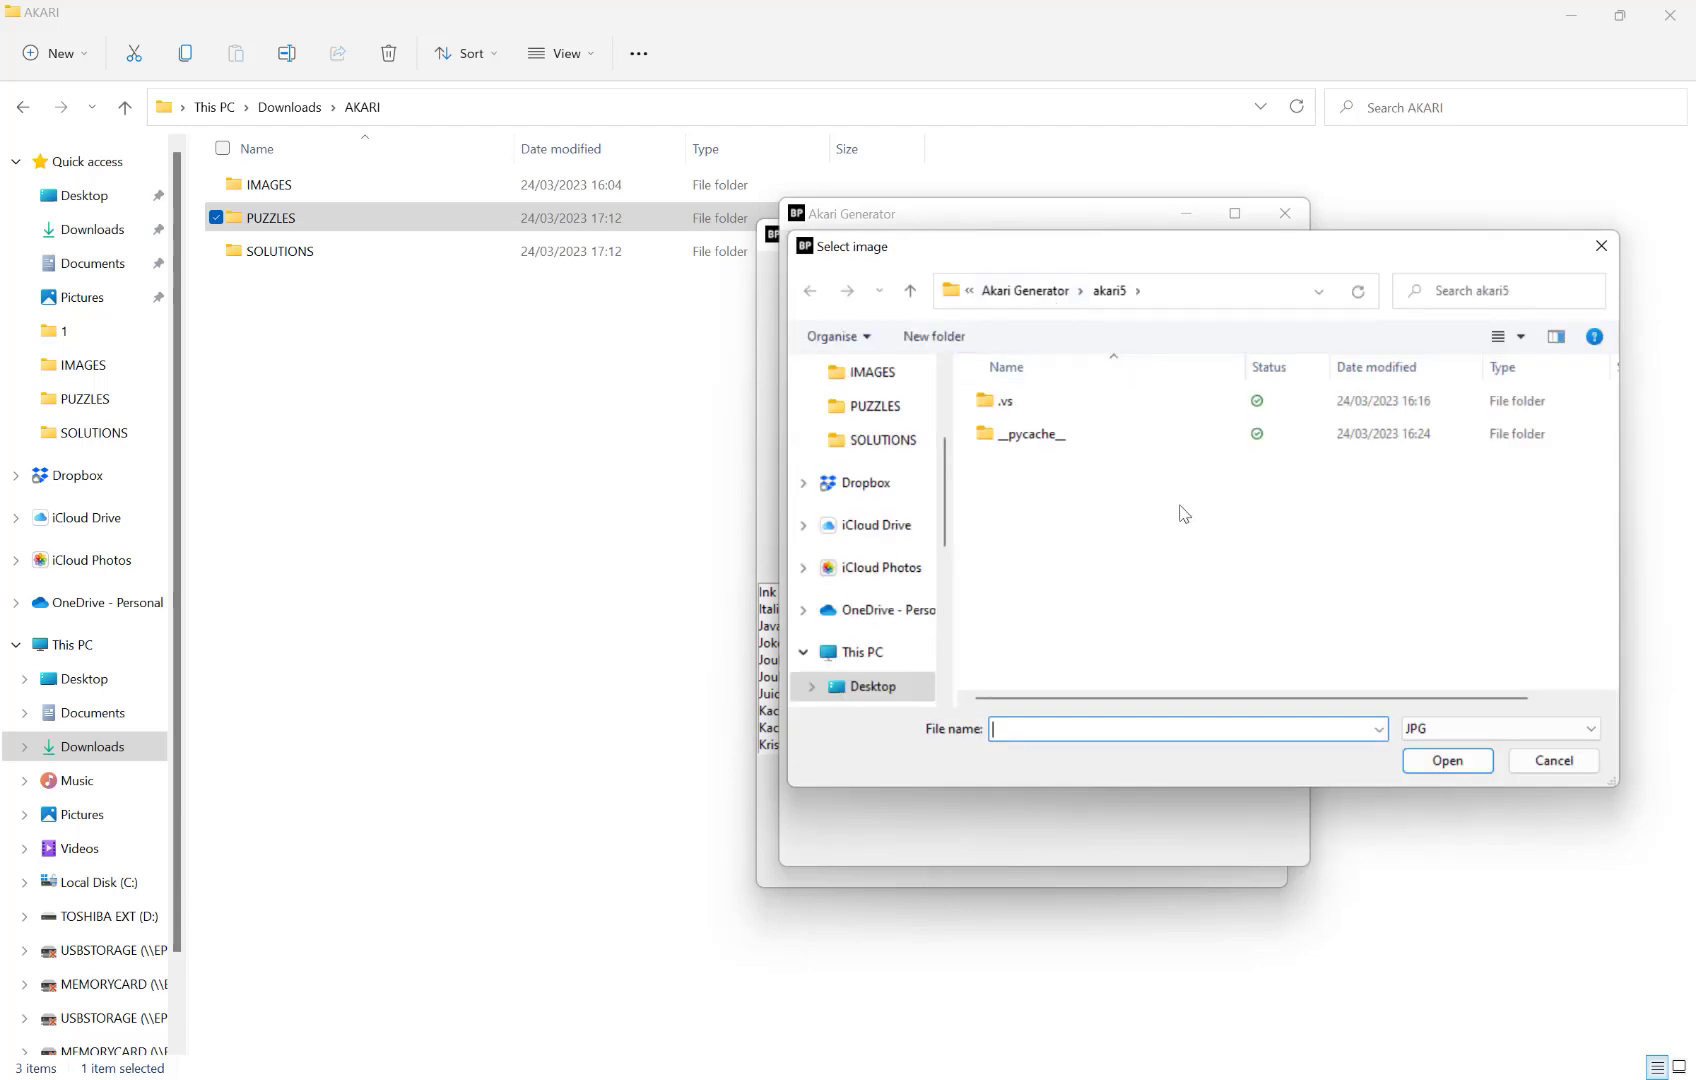
pyautogui.scroll(1, 860, 481)
pyautogui.click(880, 439)
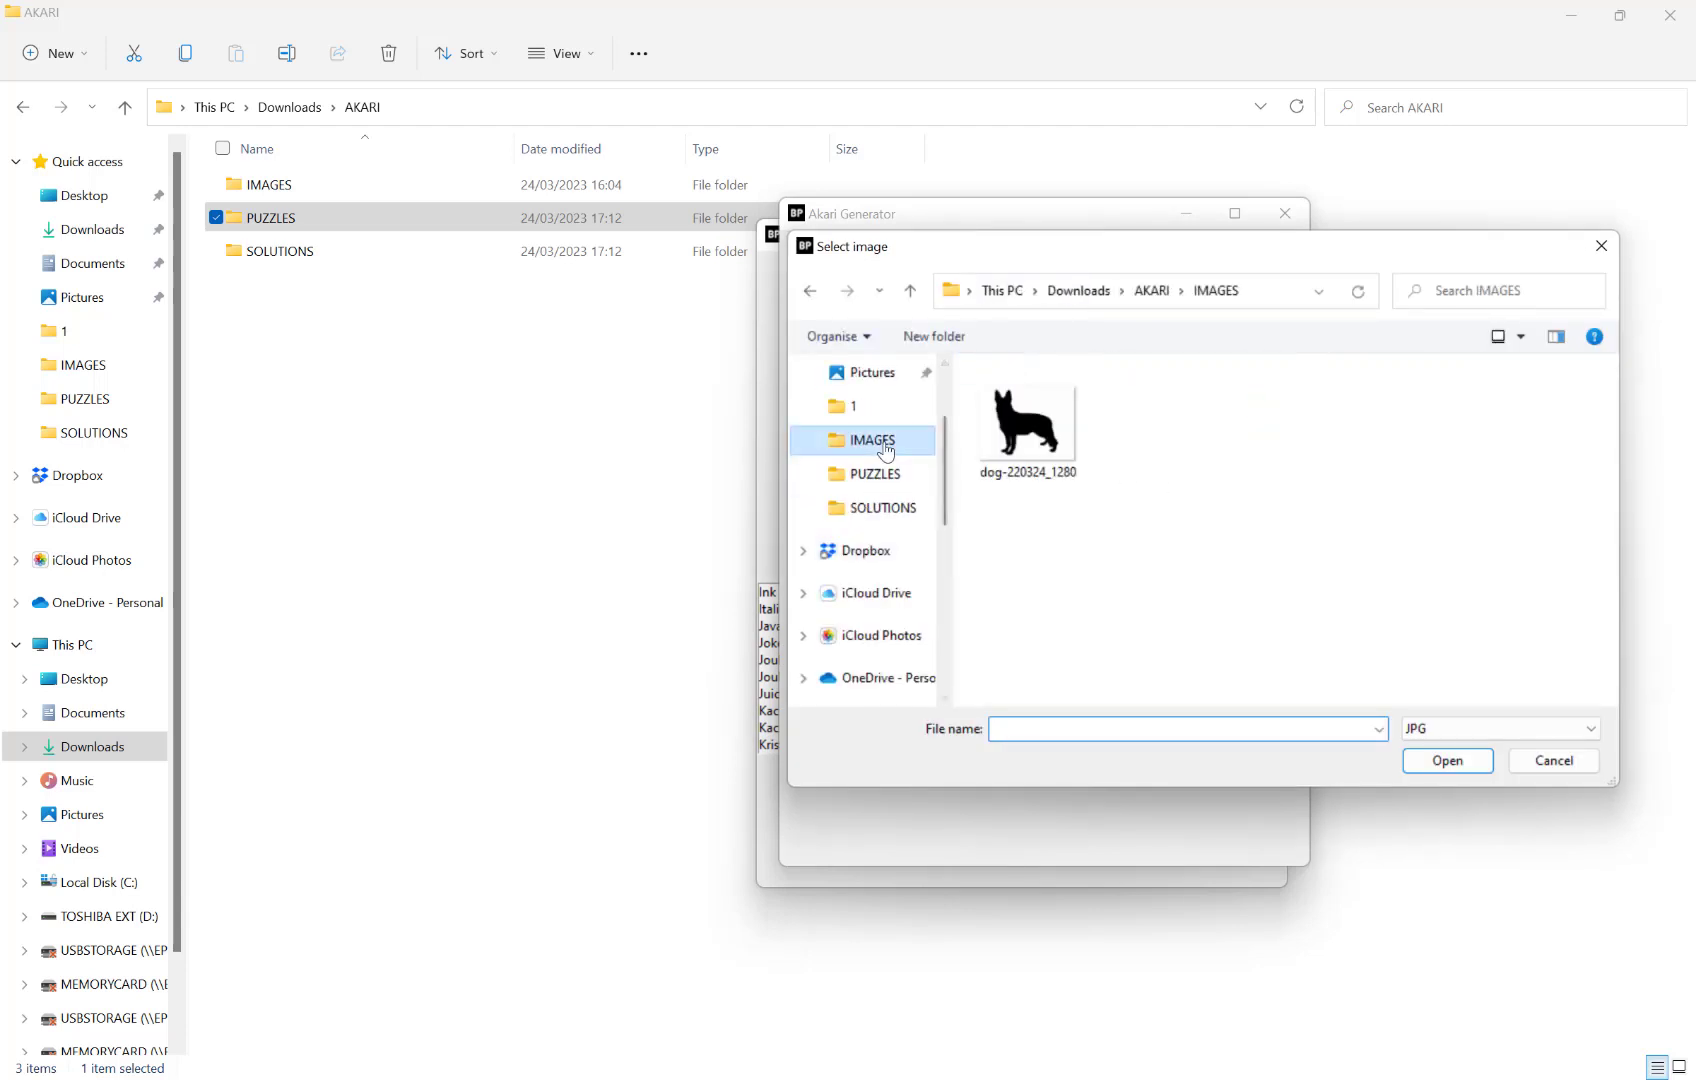
pyautogui.click(1480, 740)
pyautogui.click(1442, 761)
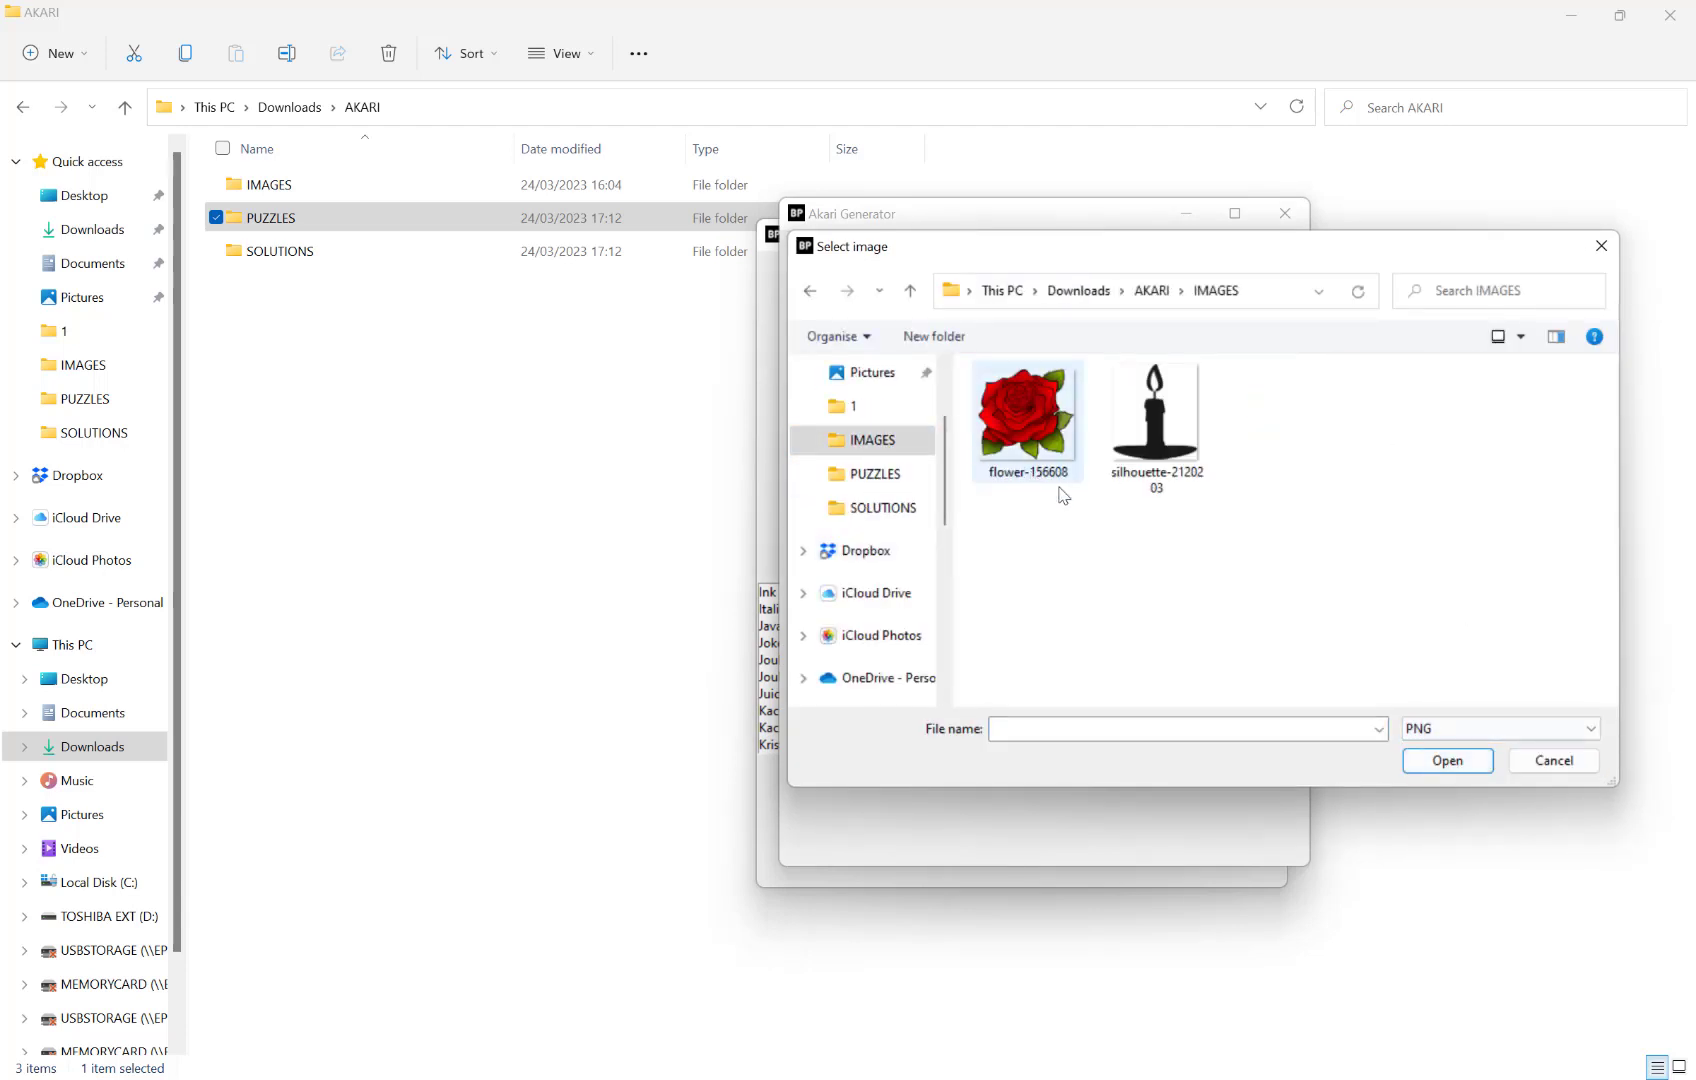
pyautogui.click(1067, 427)
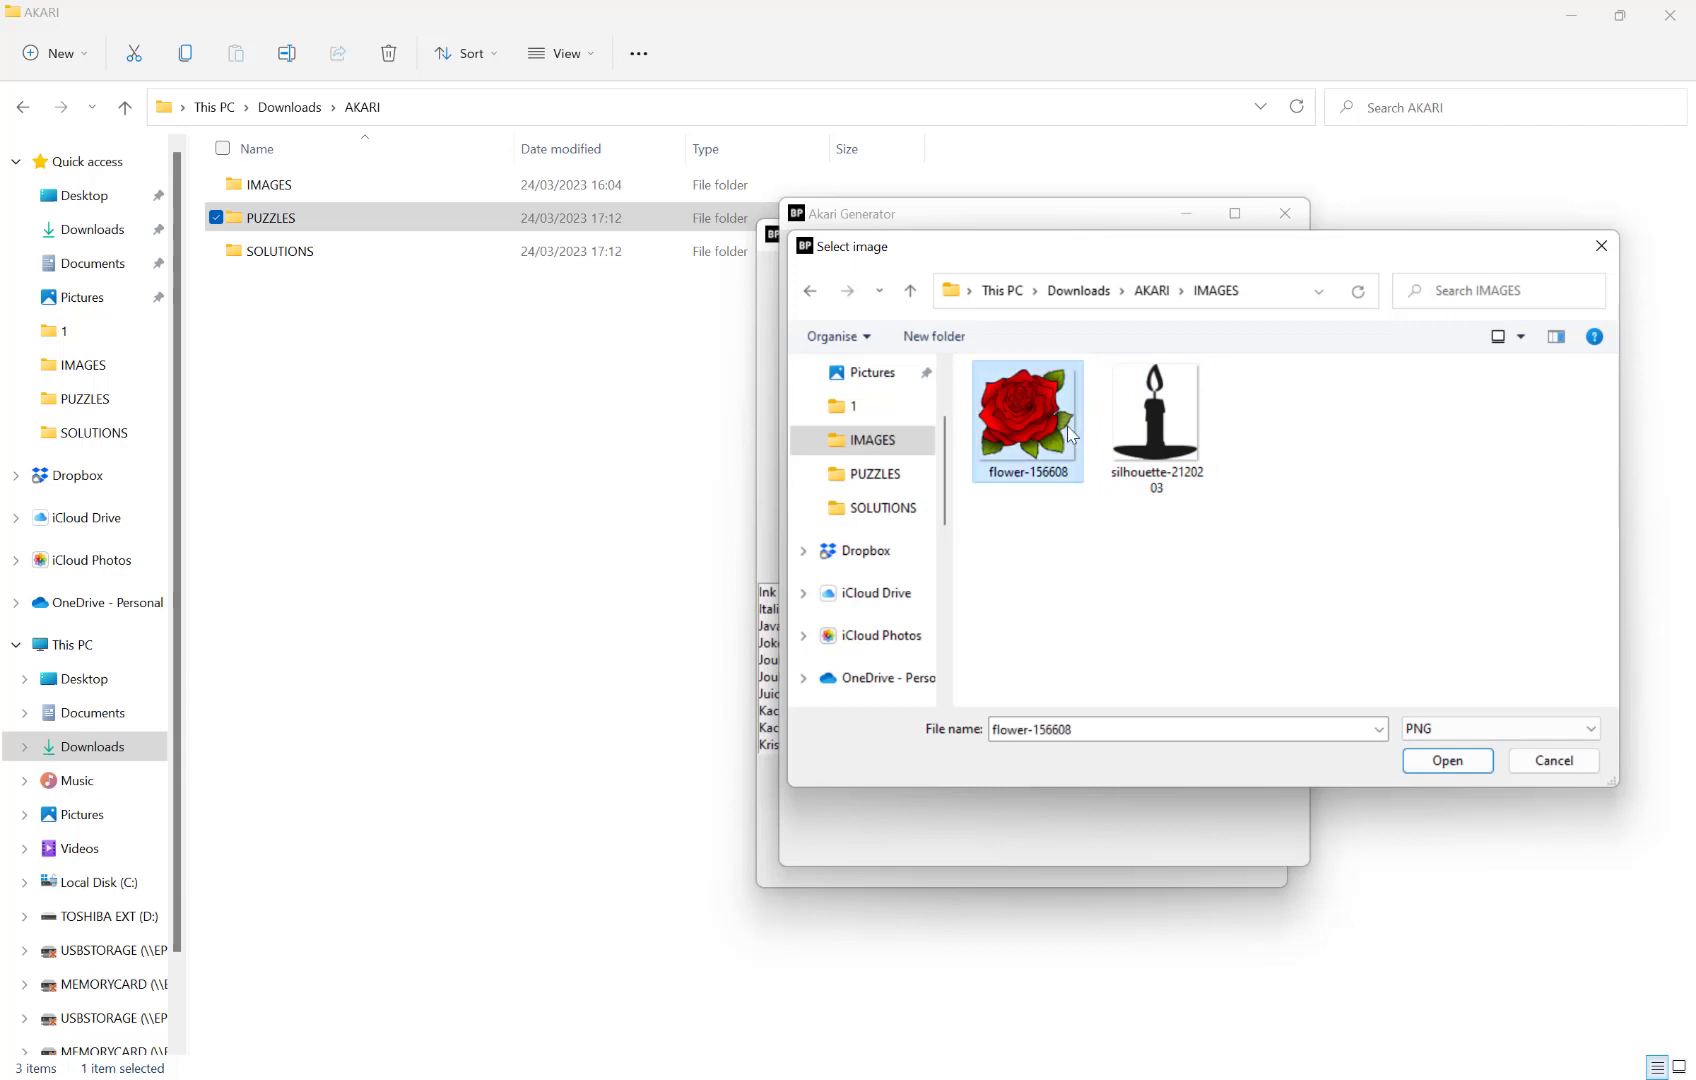
pyautogui.click(1447, 761)
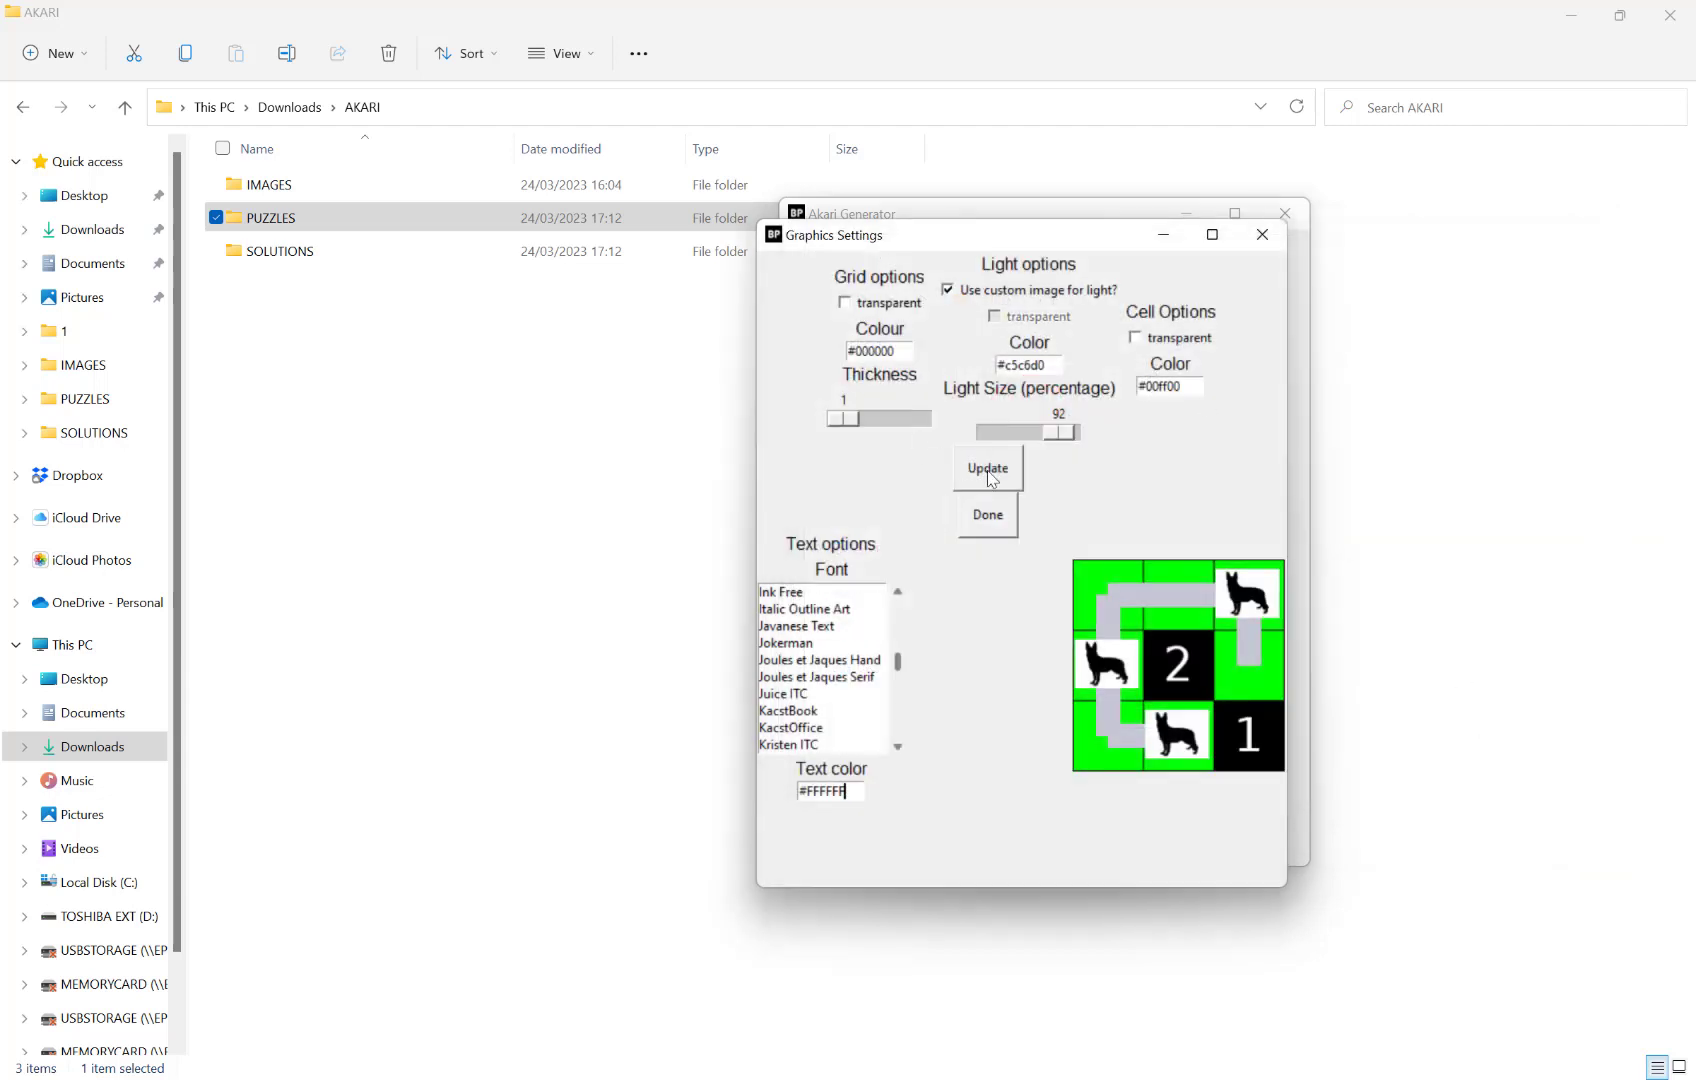
pyautogui.click(988, 476)
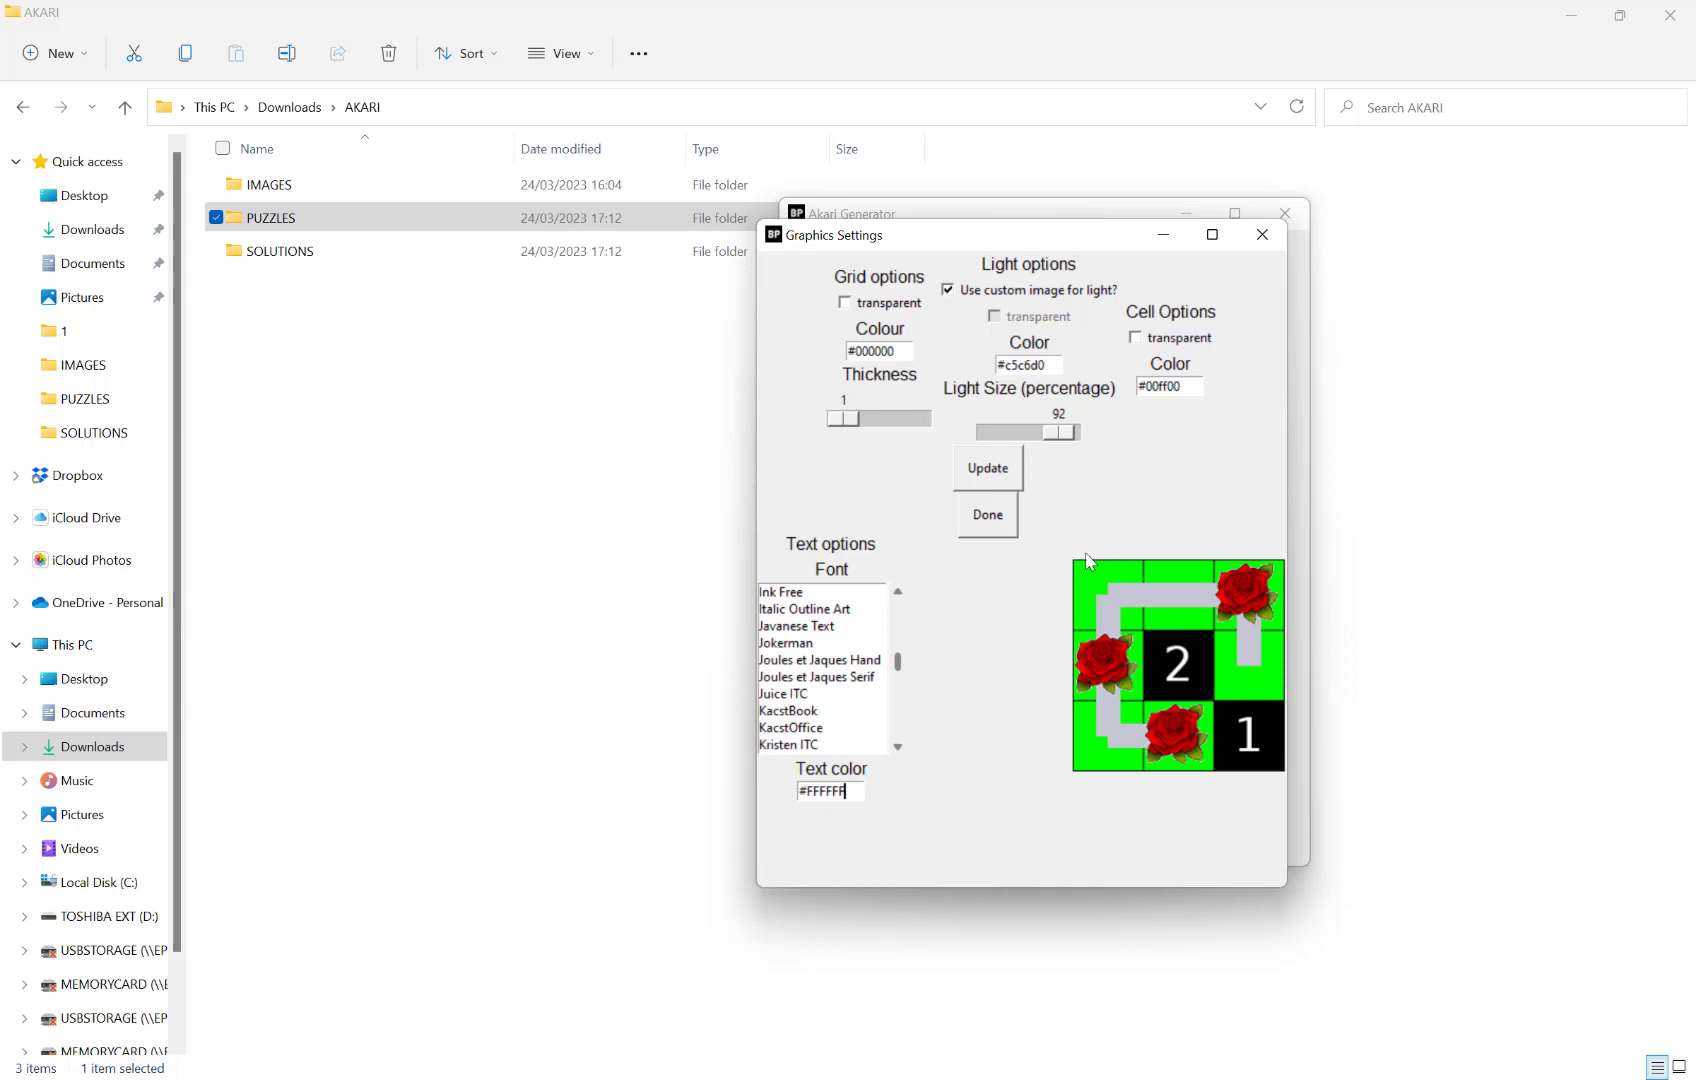
pyautogui.click(983, 520)
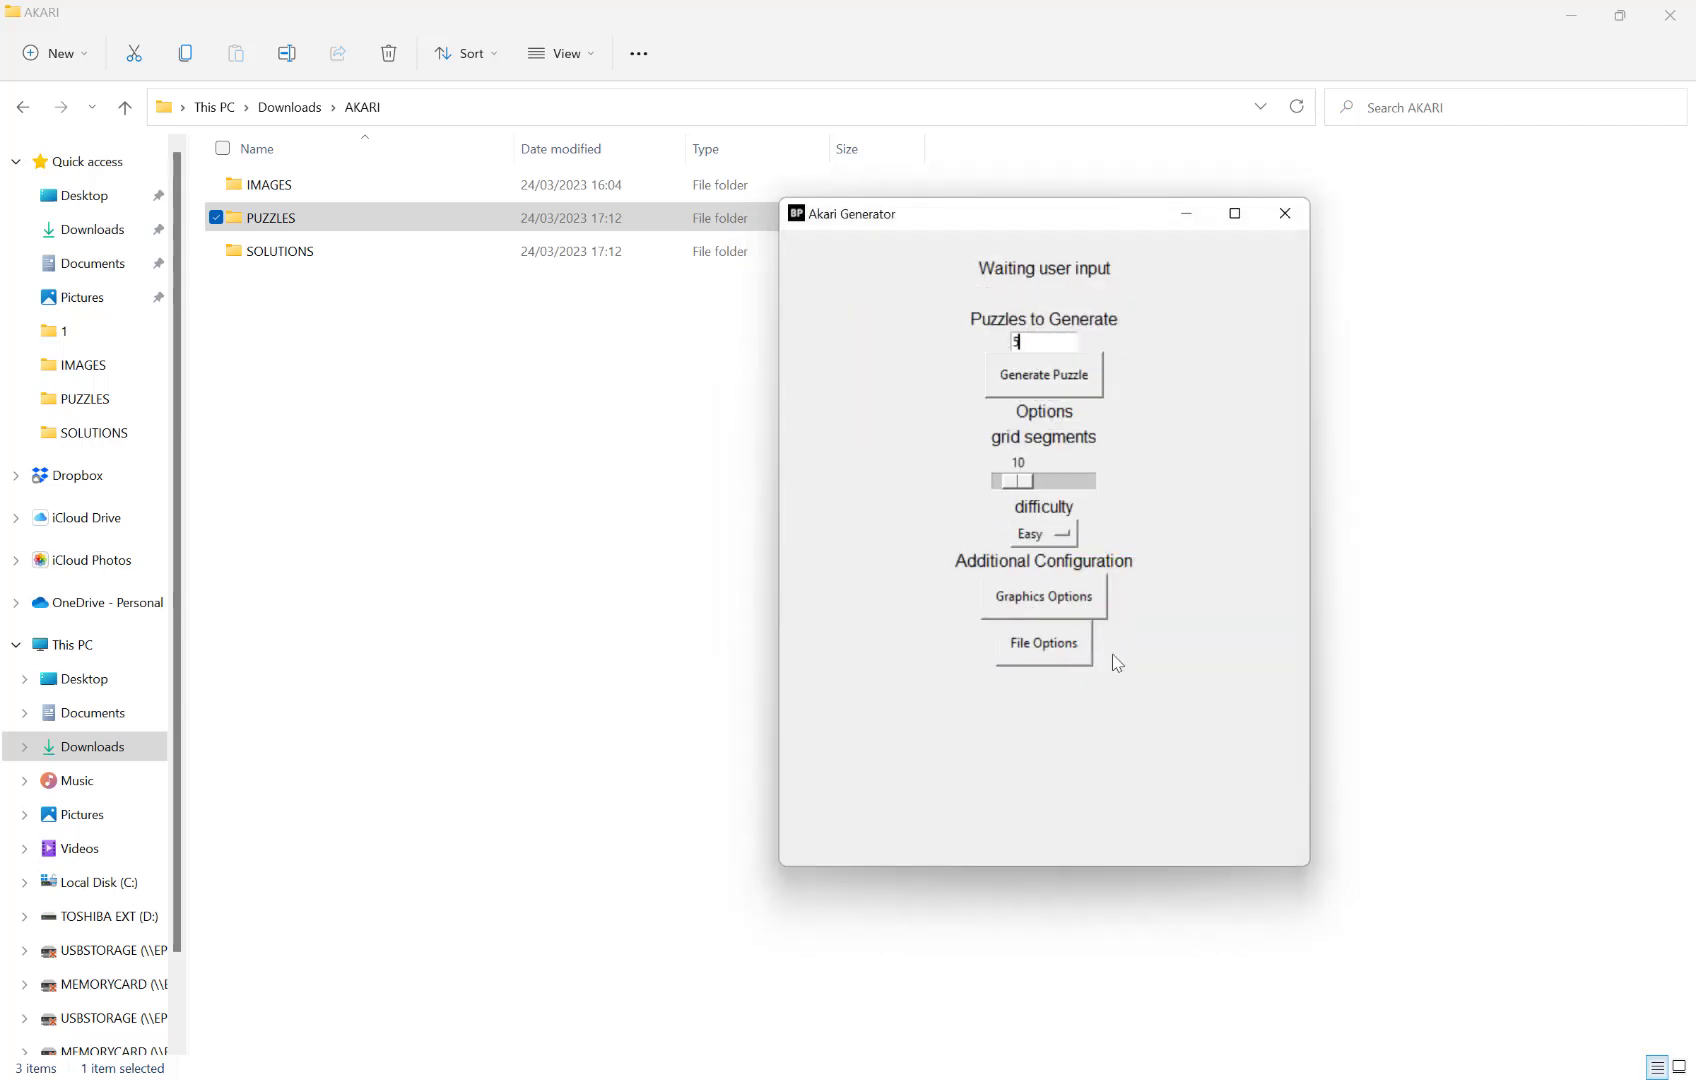
# - Review the available output formats in the file options and close them without changes
pyautogui.click(1050, 652)
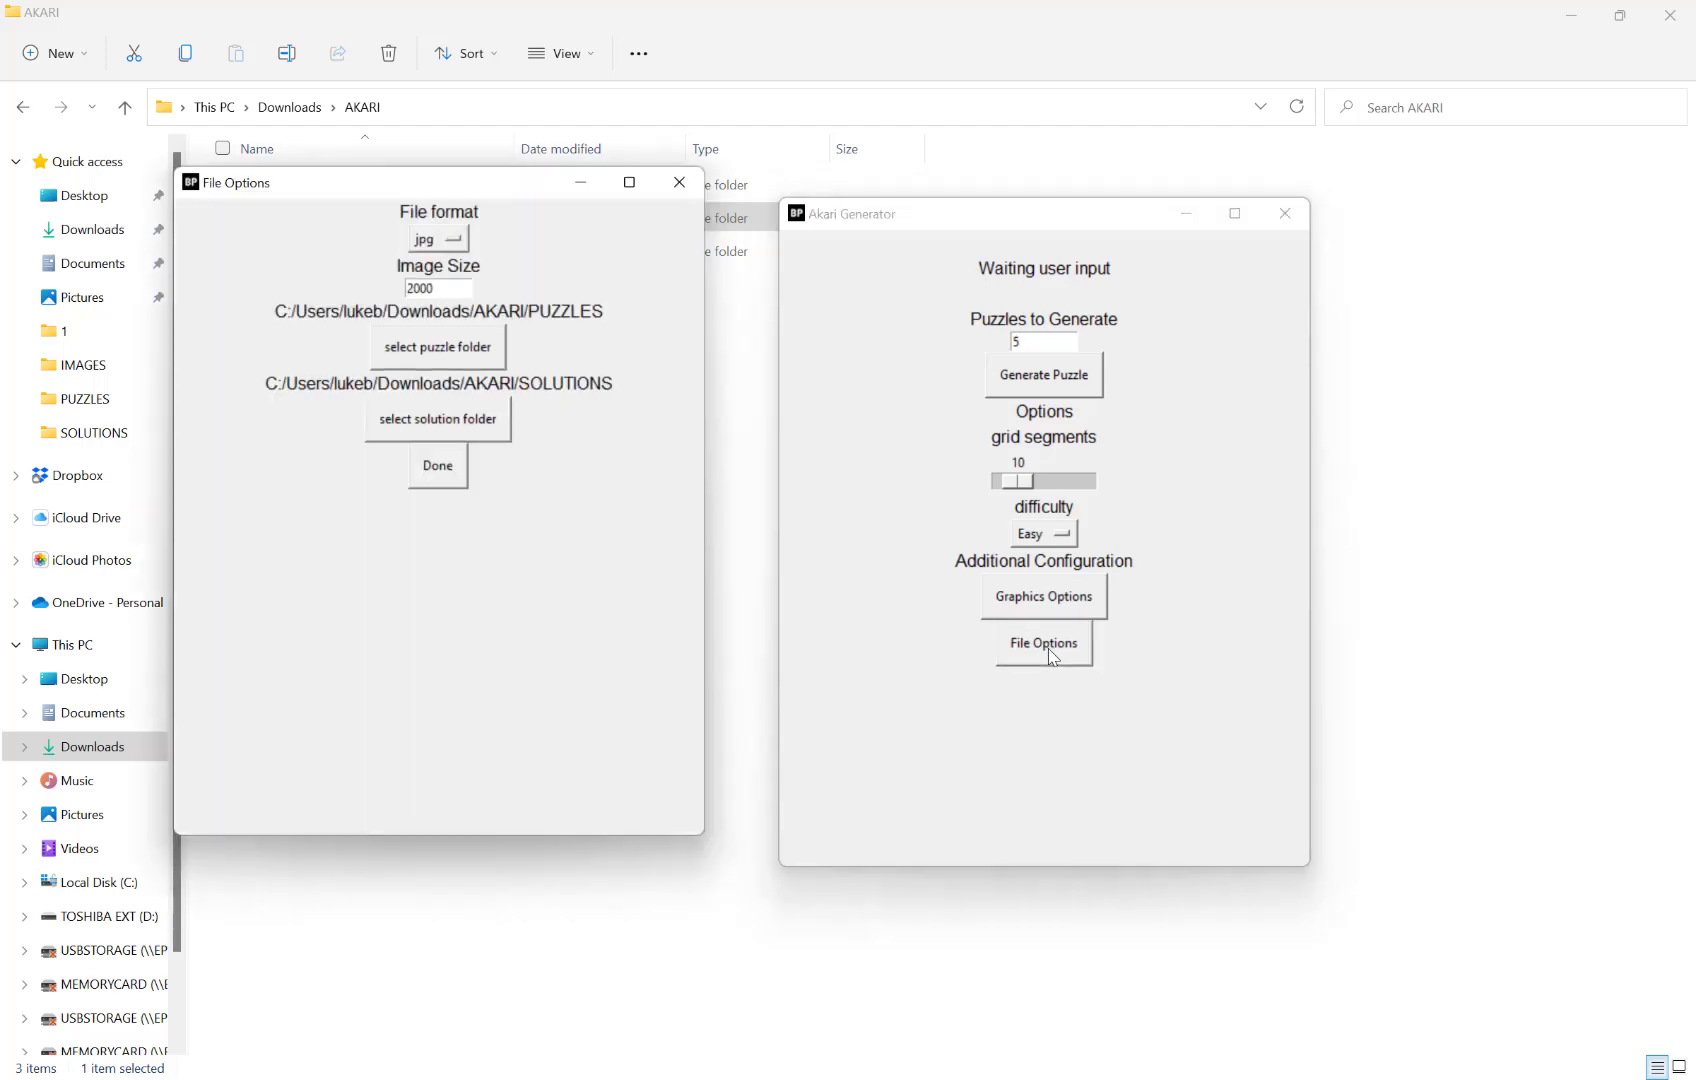
pyautogui.moveTo(462, 178); pyautogui.dragTo(983, 280)
pyautogui.click(960, 337)
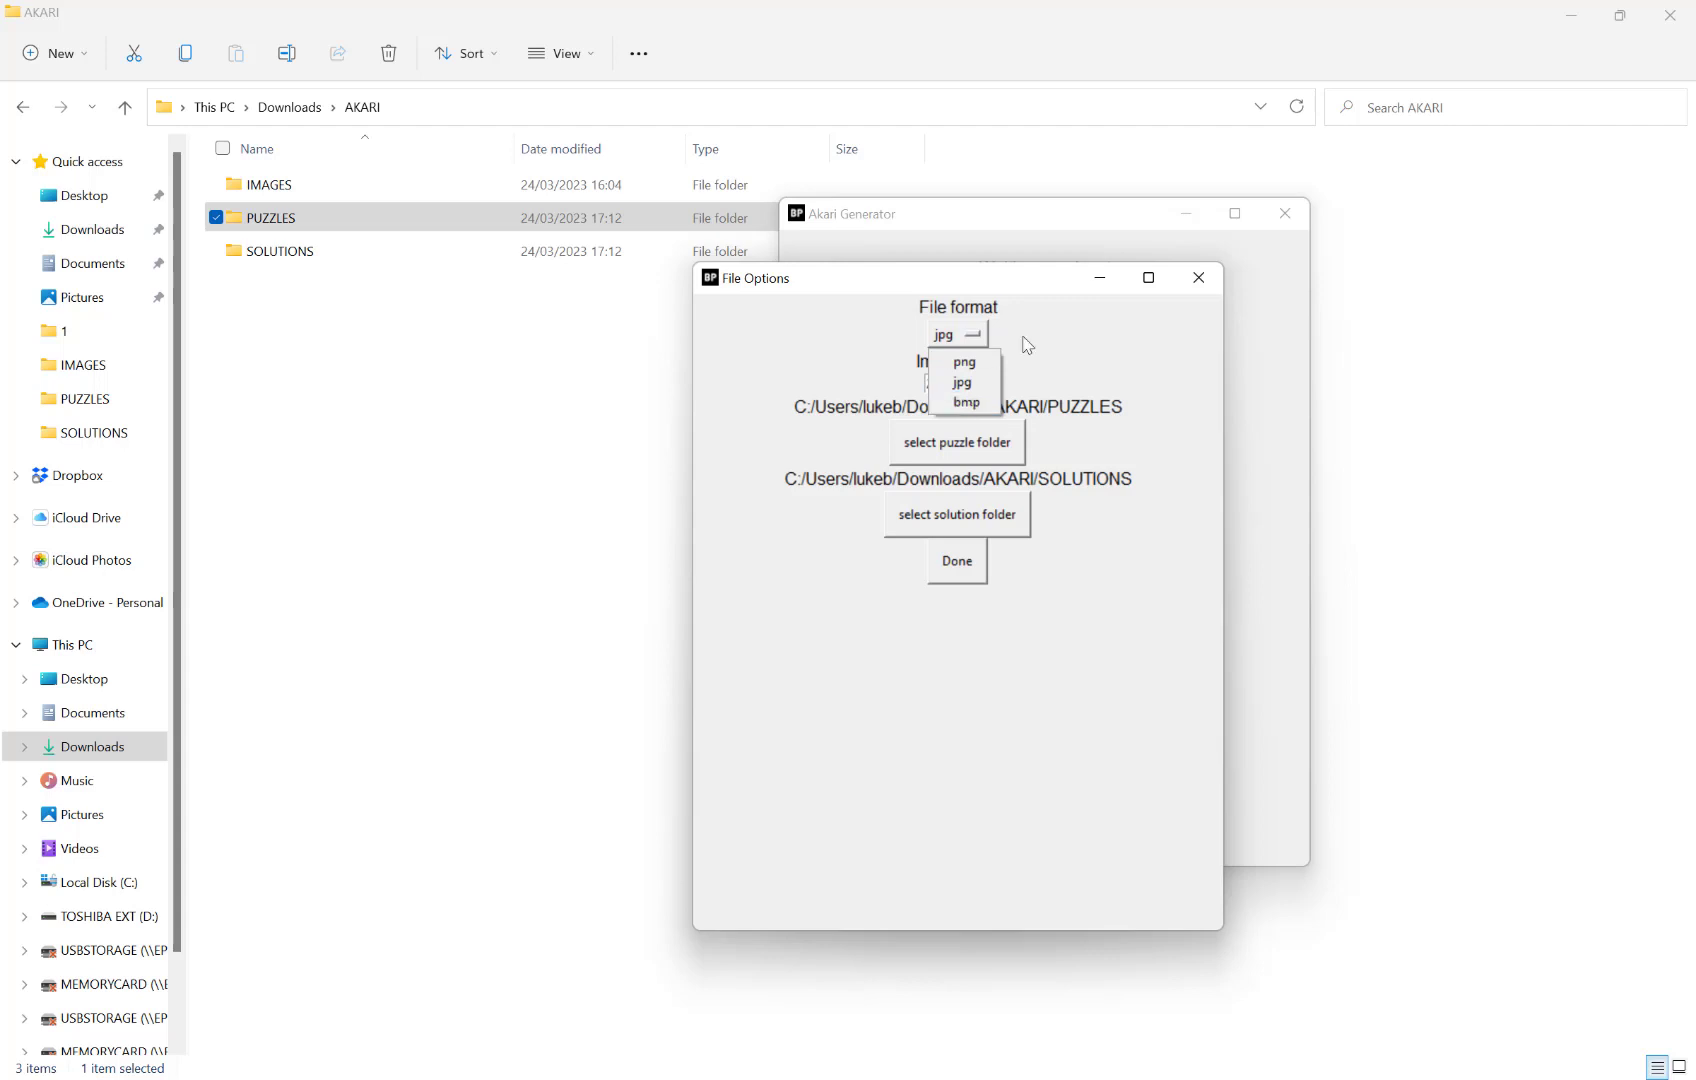
pyautogui.click(955, 278)
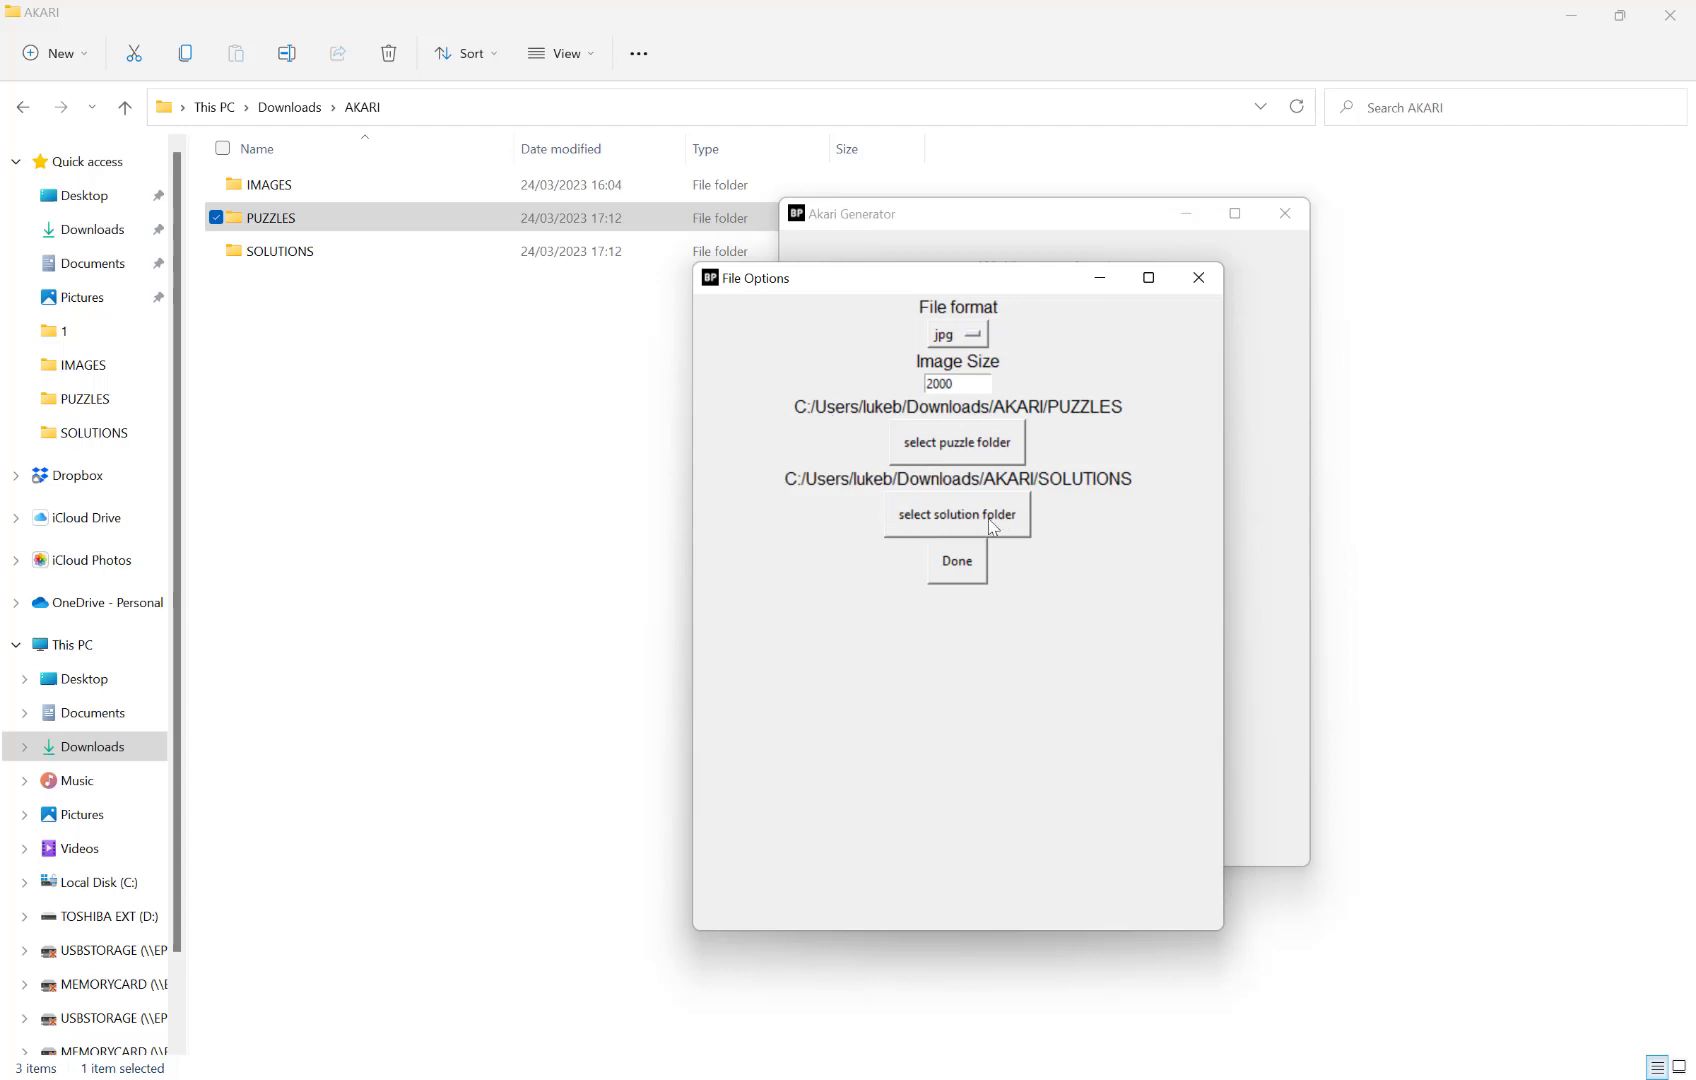
pyautogui.click(956, 567)
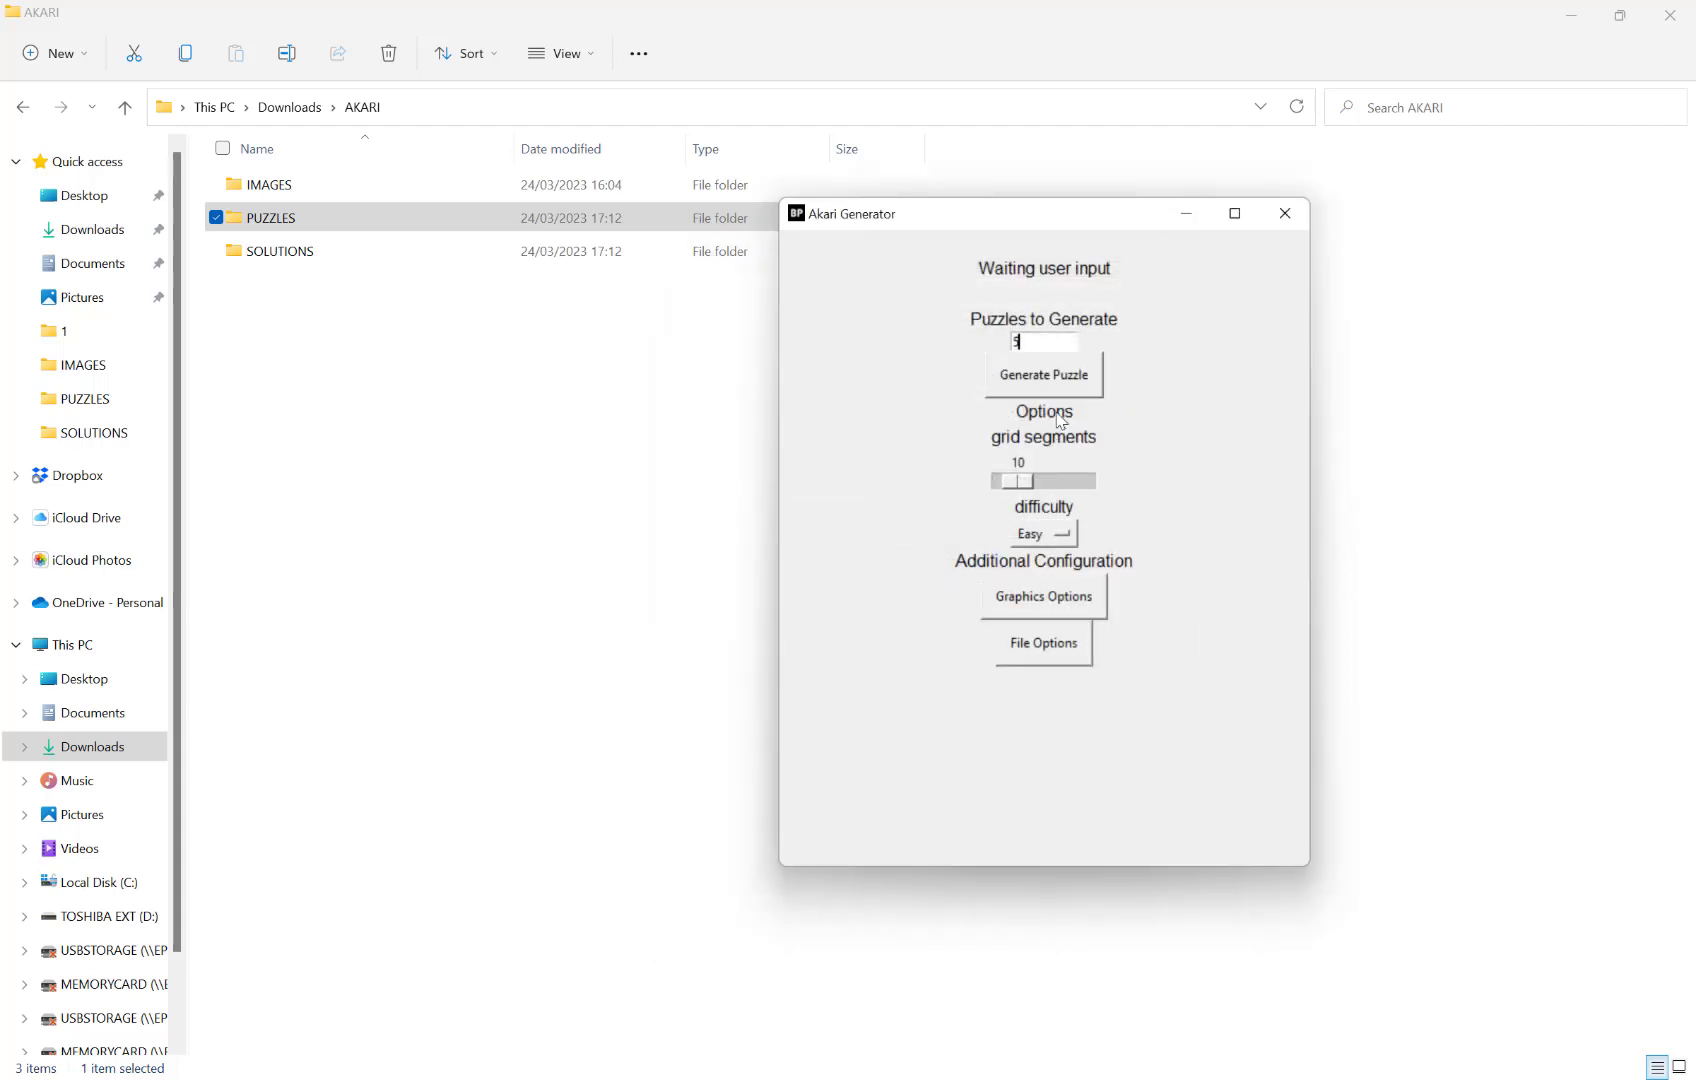
pyautogui.click(1053, 390)
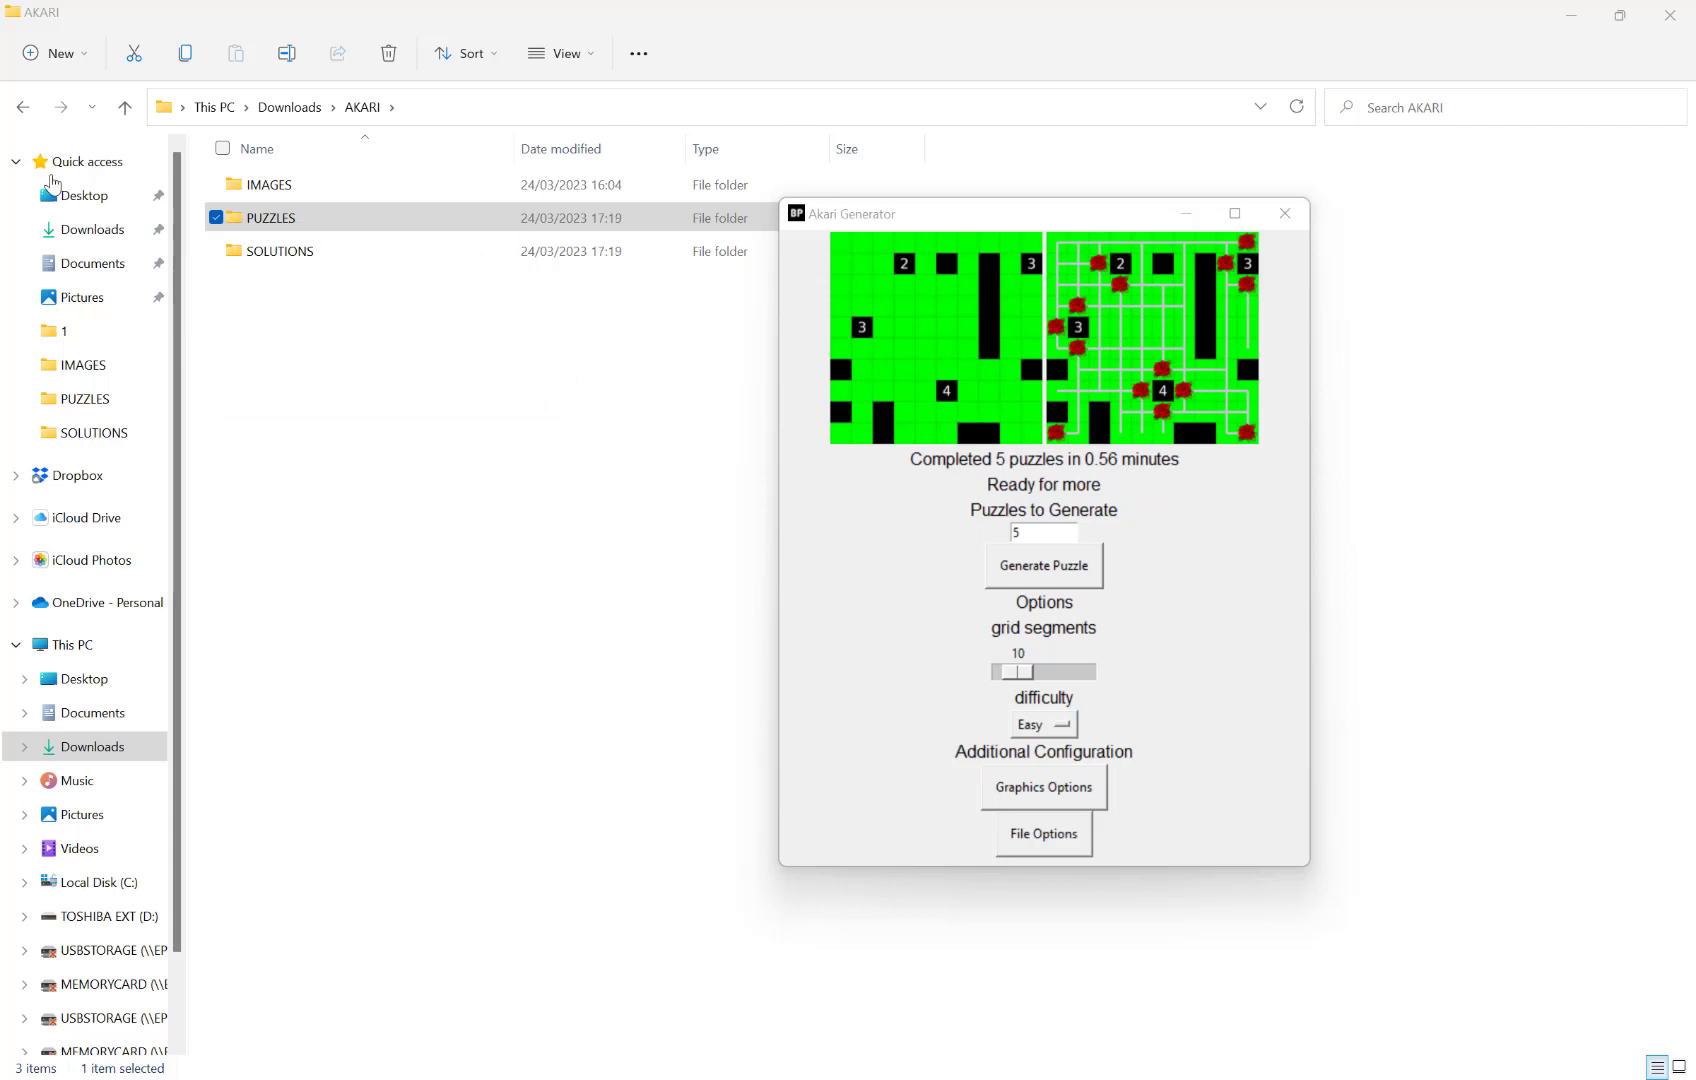
pyautogui.click(296, 221)
pyautogui.doubleClick(296, 221)
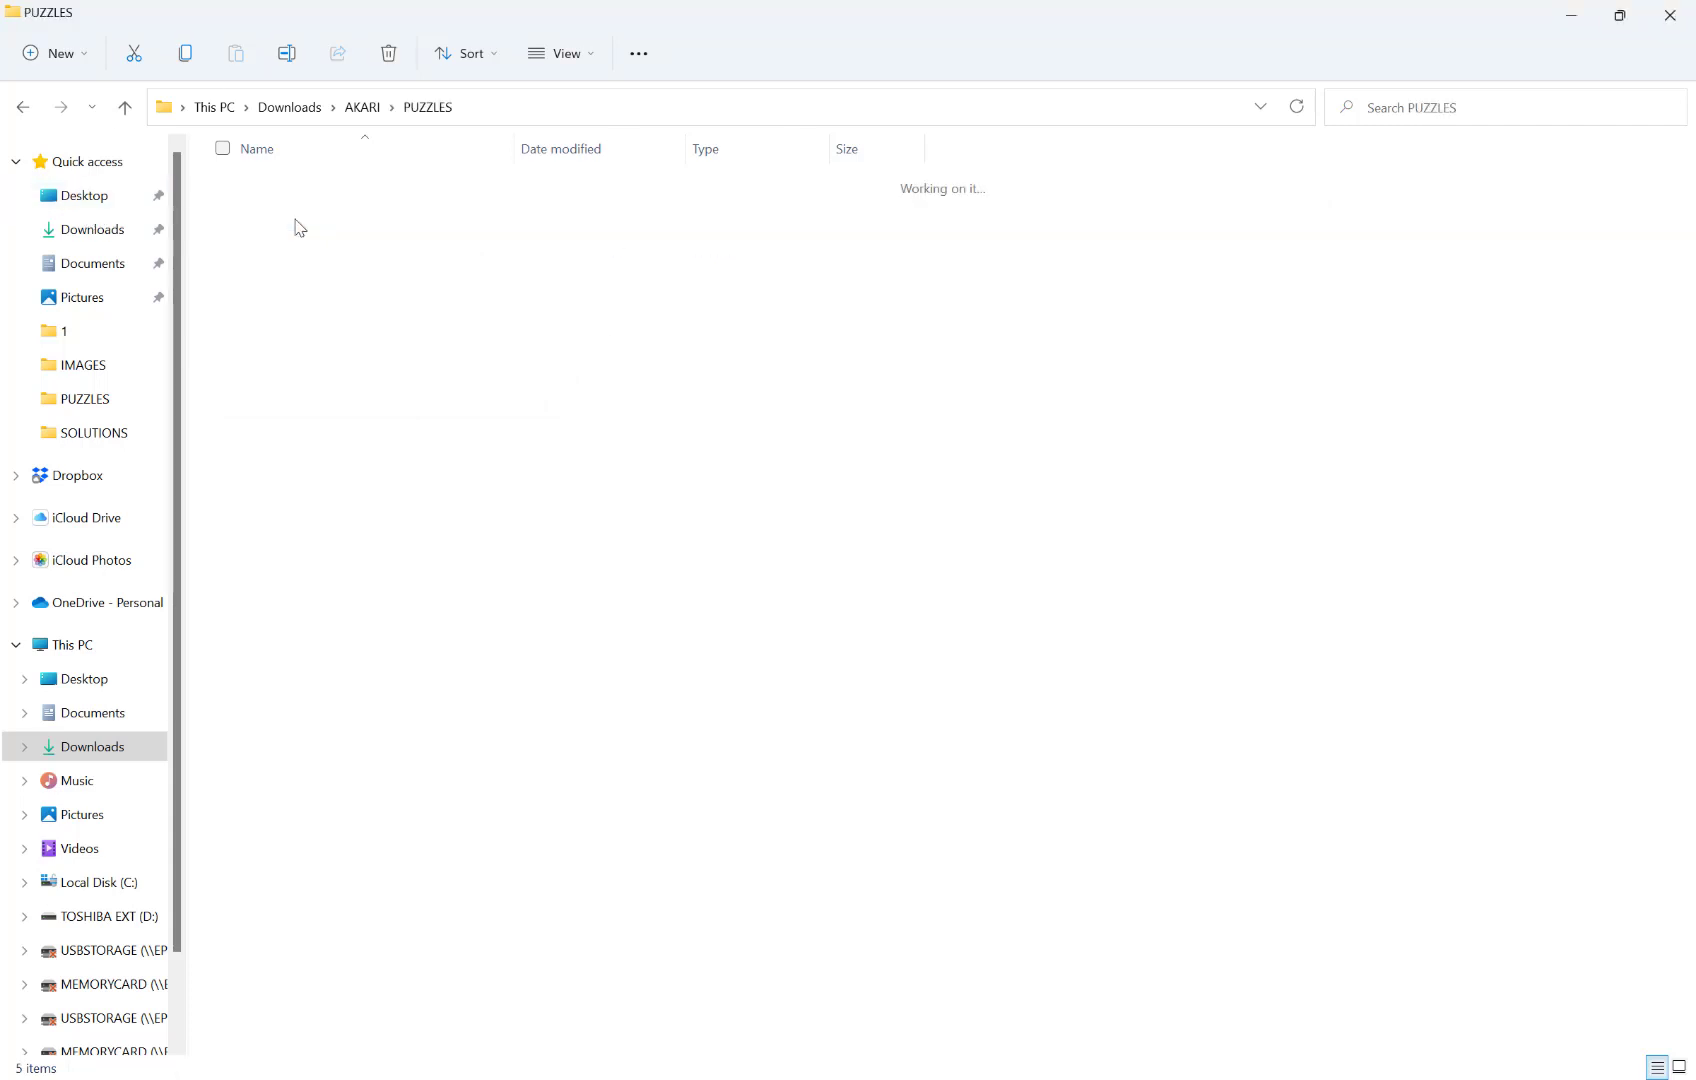
pyautogui.doubleClick(392, 214)
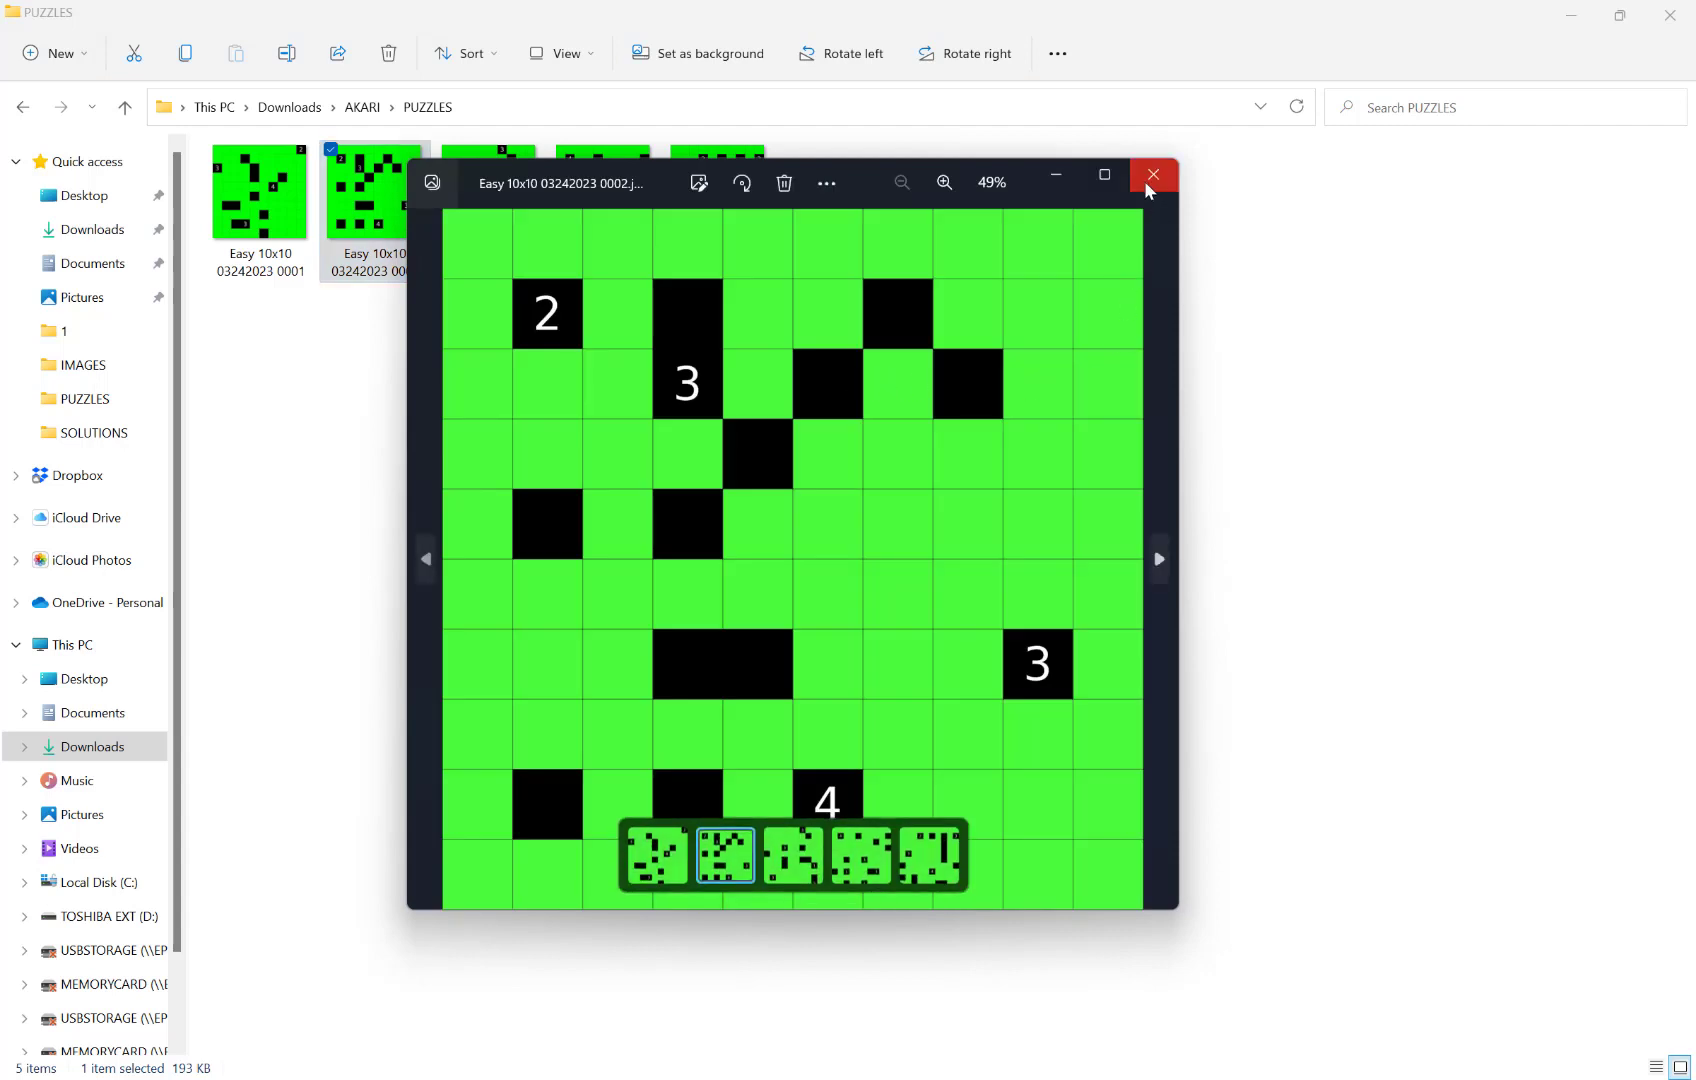
pyautogui.click(1147, 177)
# - Return to the AKARI folder and open its SOLUTIONS folder to examine the generated solution images
pyautogui.click(360, 107)
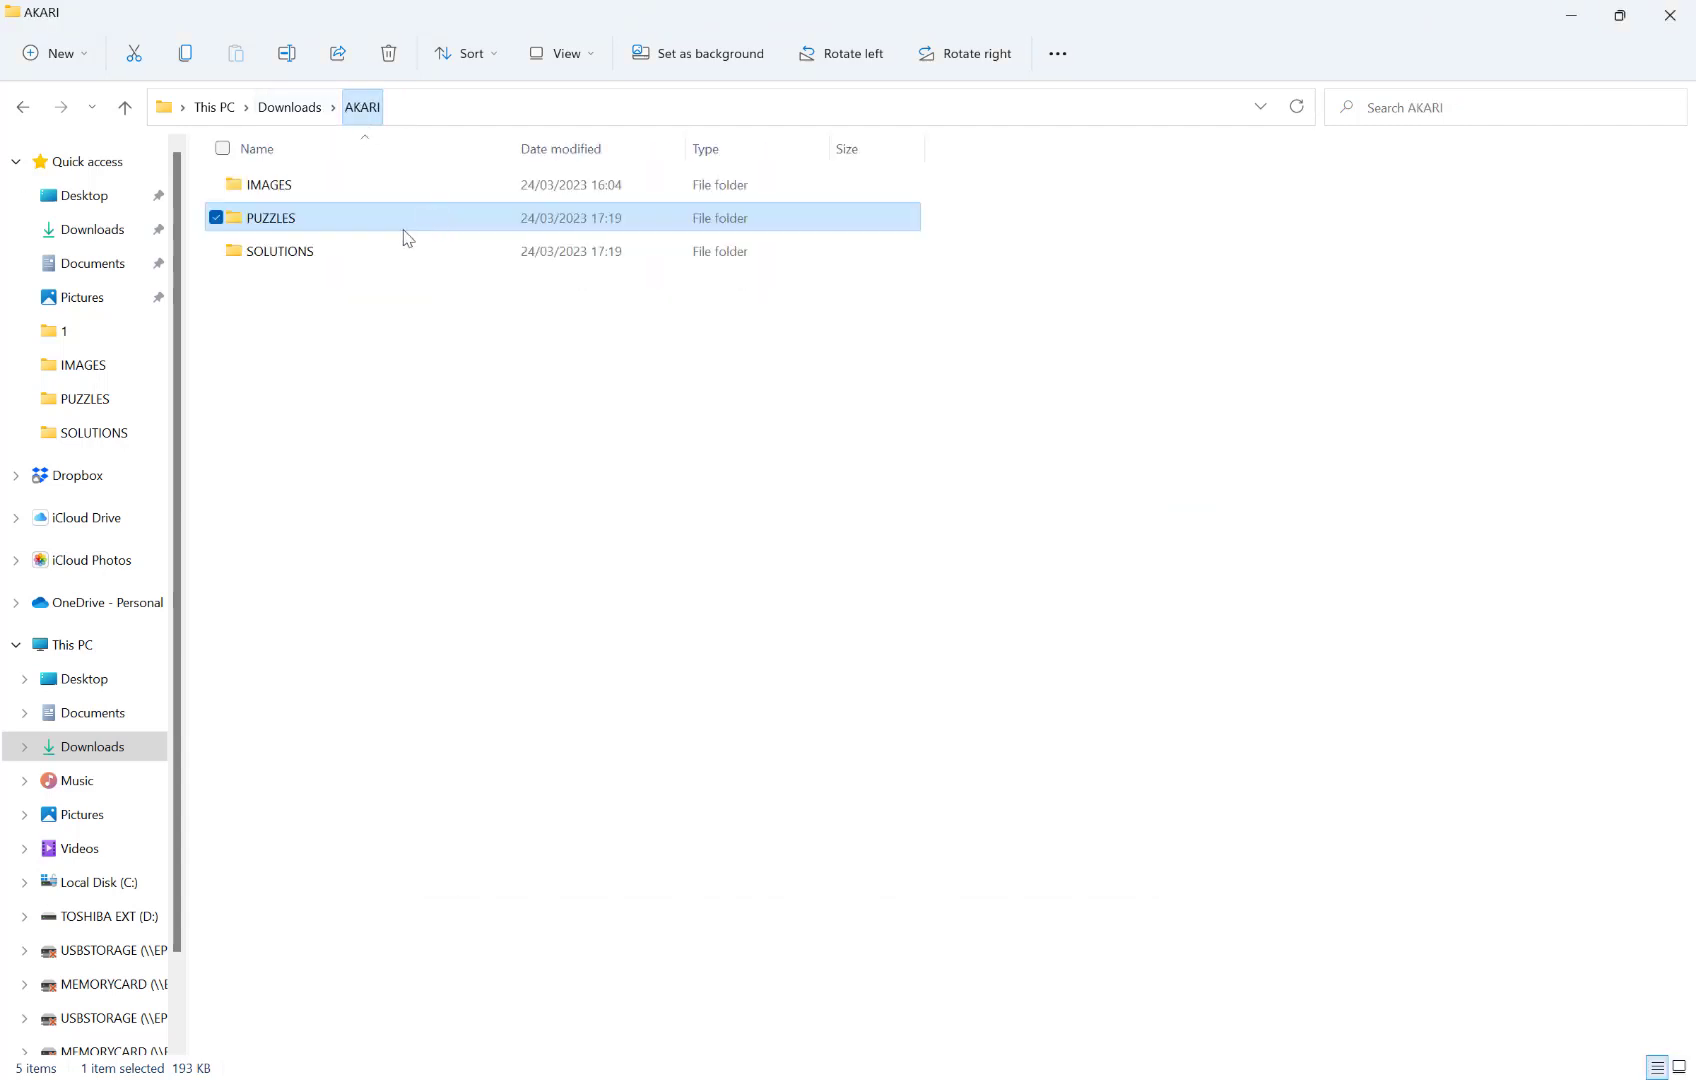
pyautogui.click(375, 251)
pyautogui.doubleClick(372, 246)
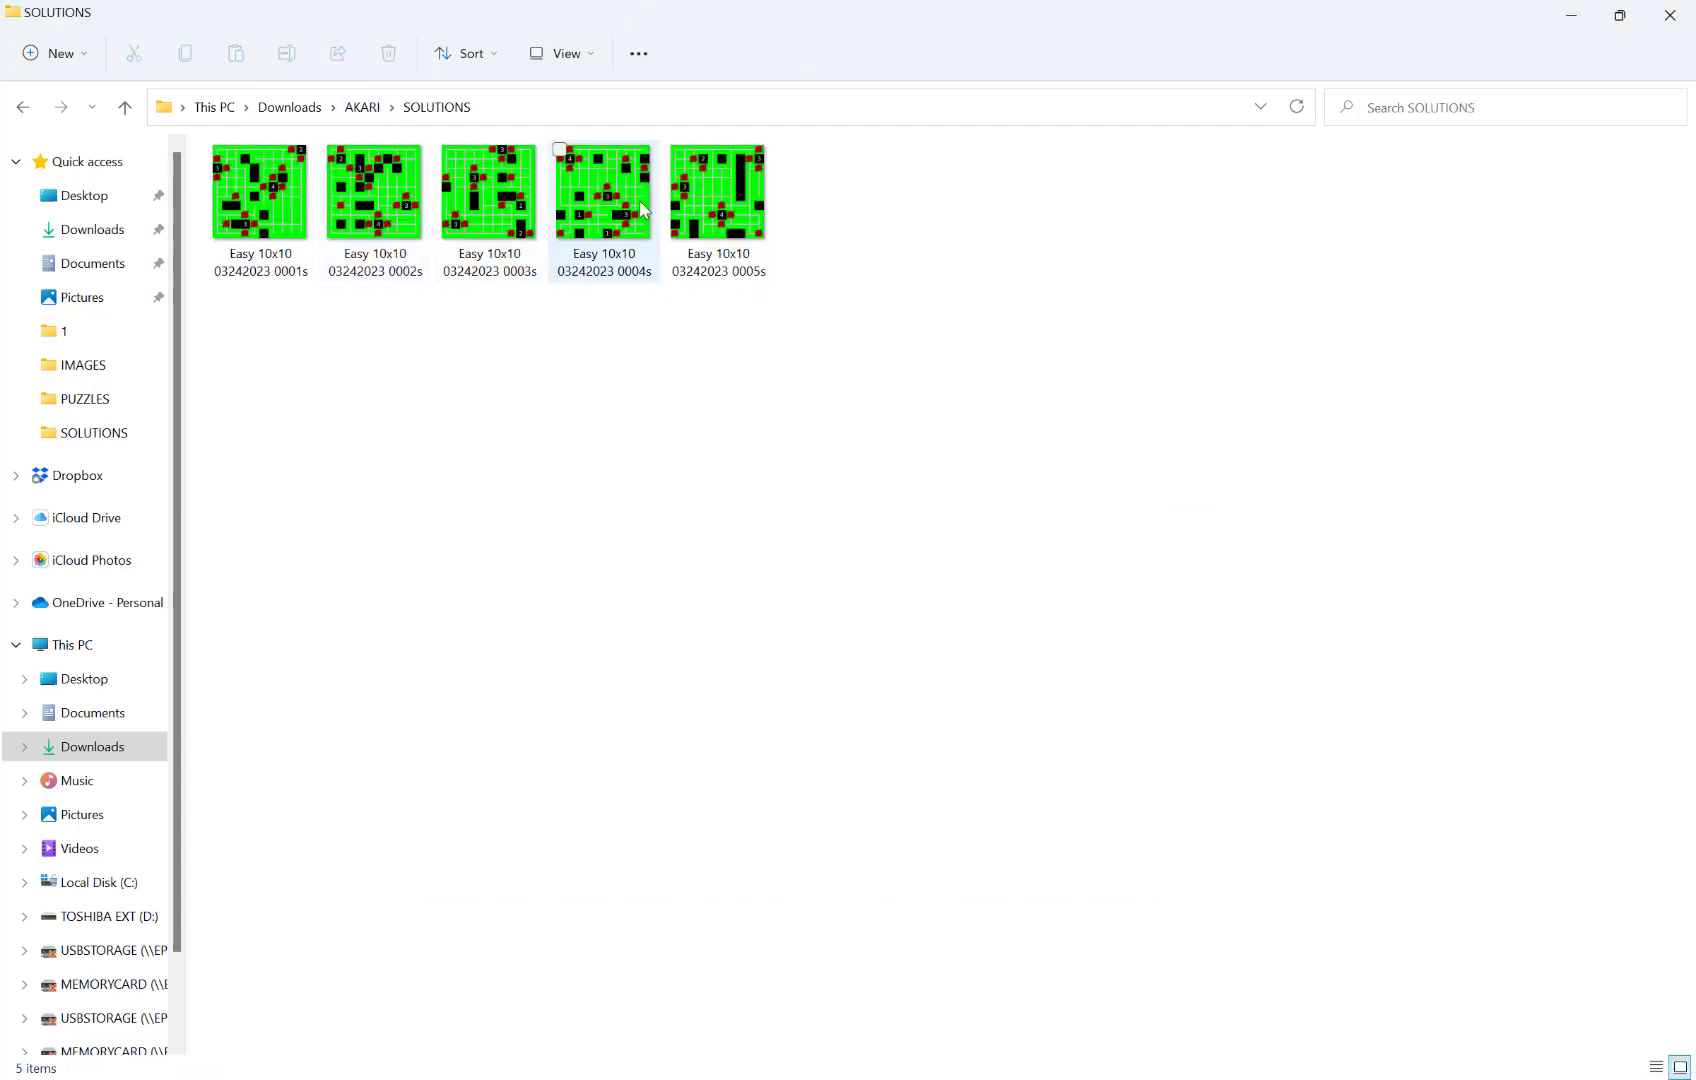
pyautogui.click(478, 201)
pyautogui.doubleClick(478, 201)
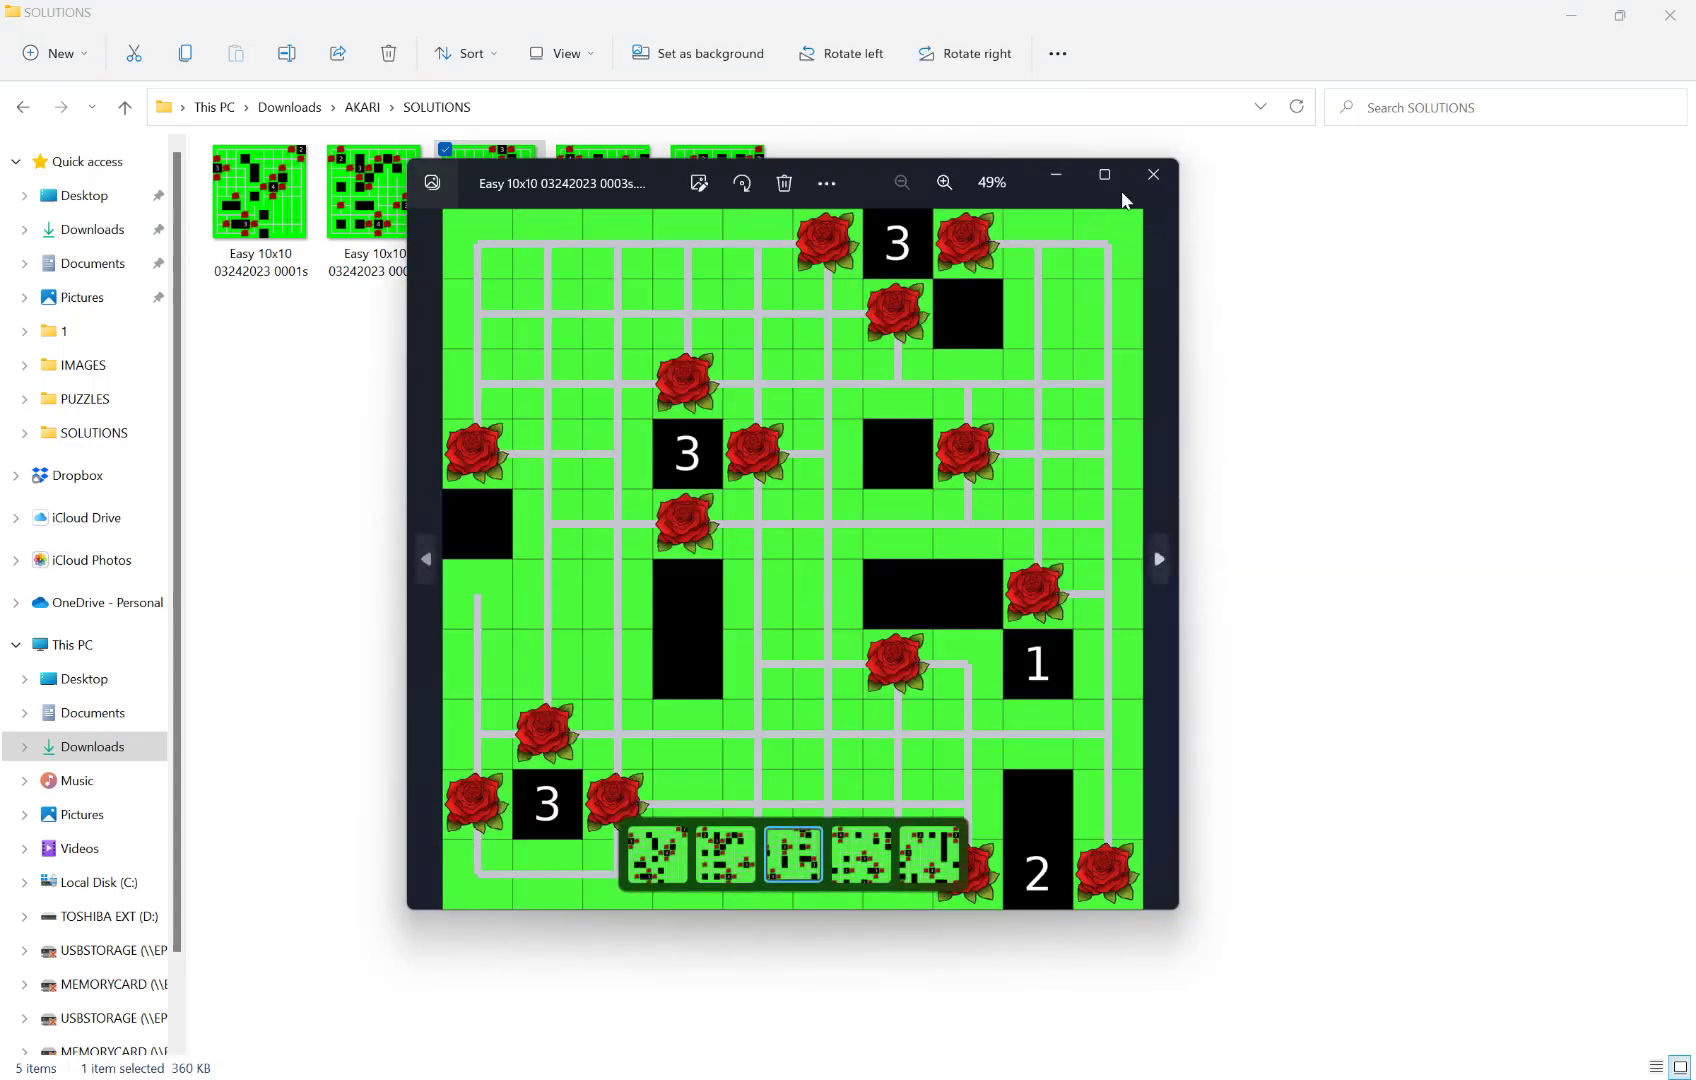
pyautogui.click(1153, 175)
# - Switch to Akari Generator and, in the graphics settings, disable the custom light image and set the cell color to #ffffff, updating the preview
pyautogui.moveTo(1310, 1060)
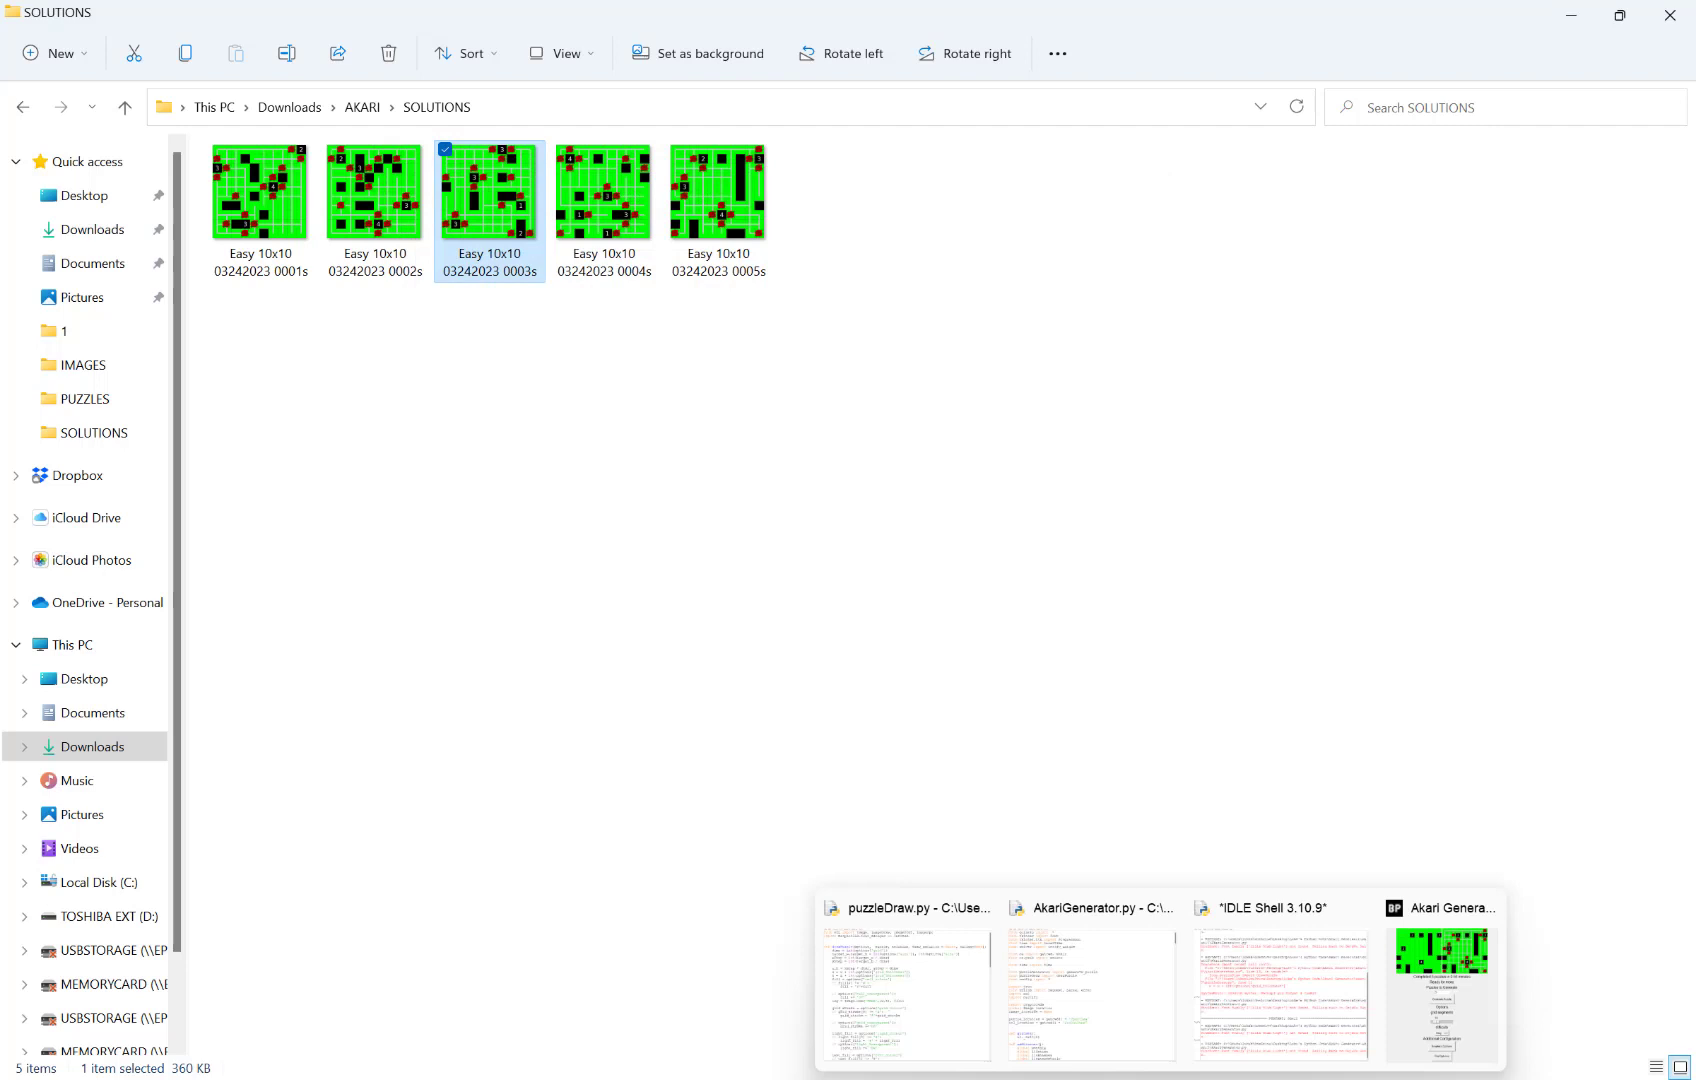
pyautogui.click(1405, 992)
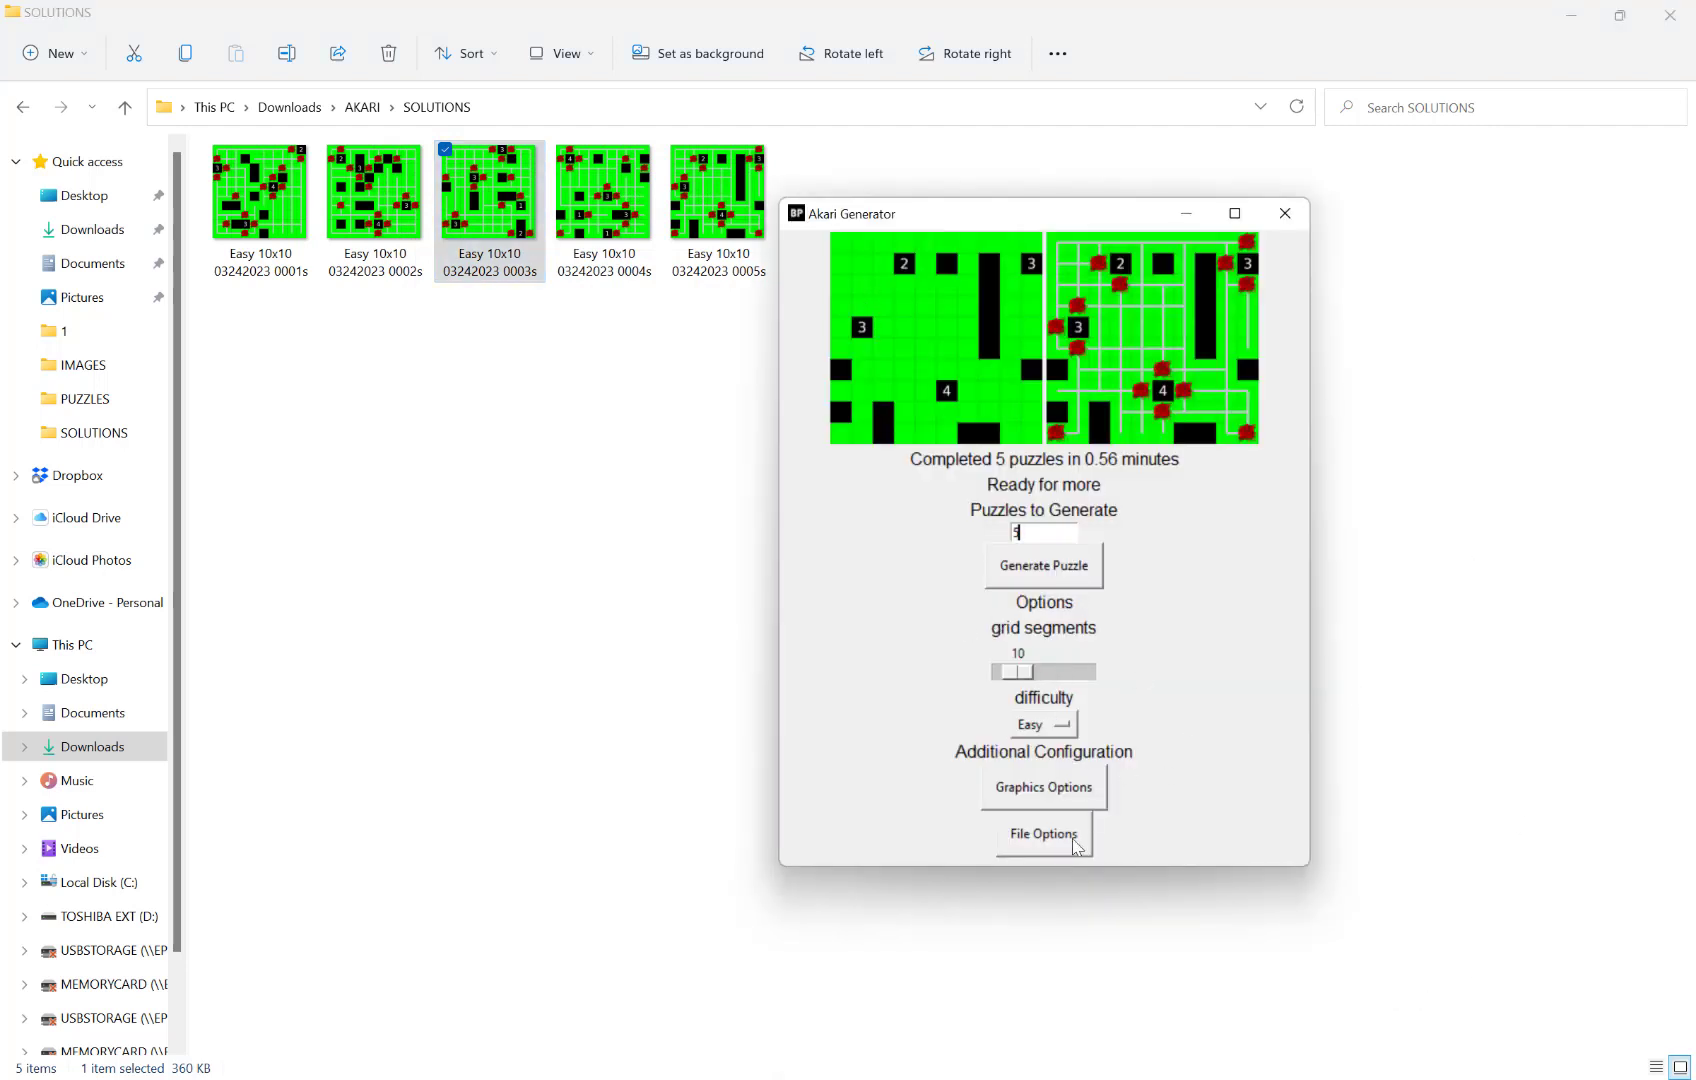
pyautogui.click(1066, 796)
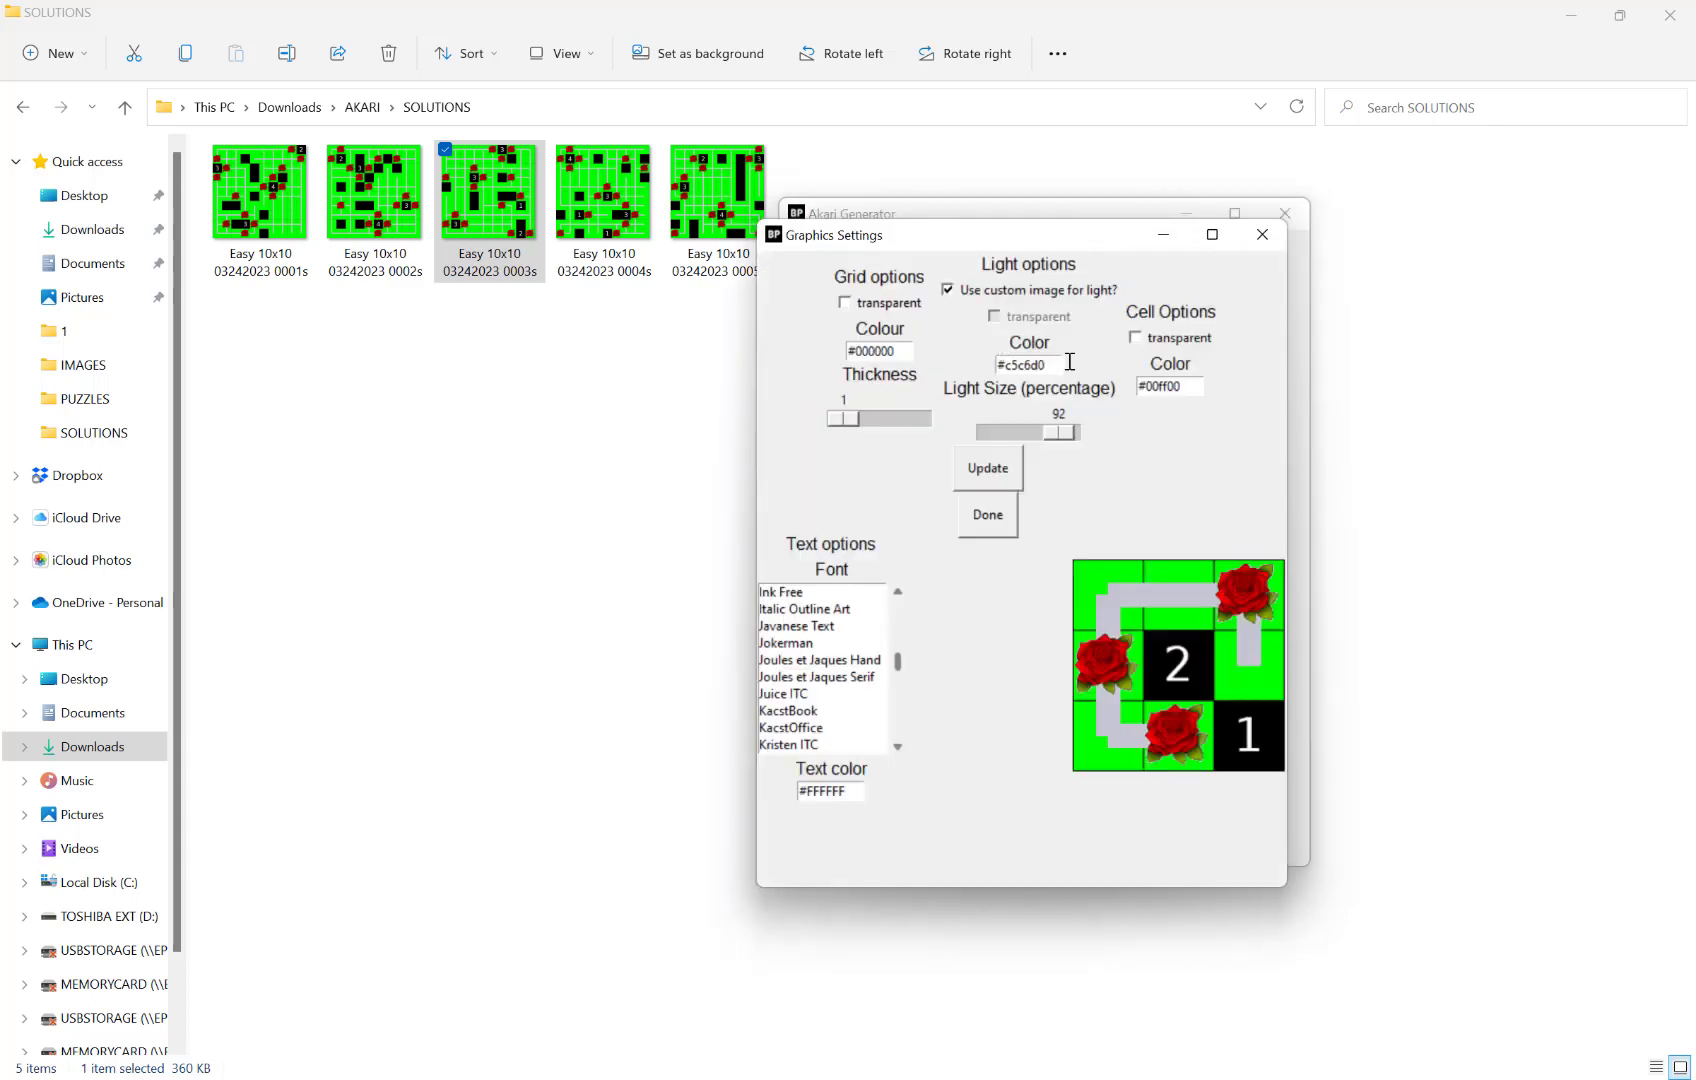
pyautogui.click(1066, 290)
pyautogui.moveTo(1181, 386); pyautogui.dragTo(1149, 397)
pyautogui.write('ffffff')
pyautogui.click(988, 470)
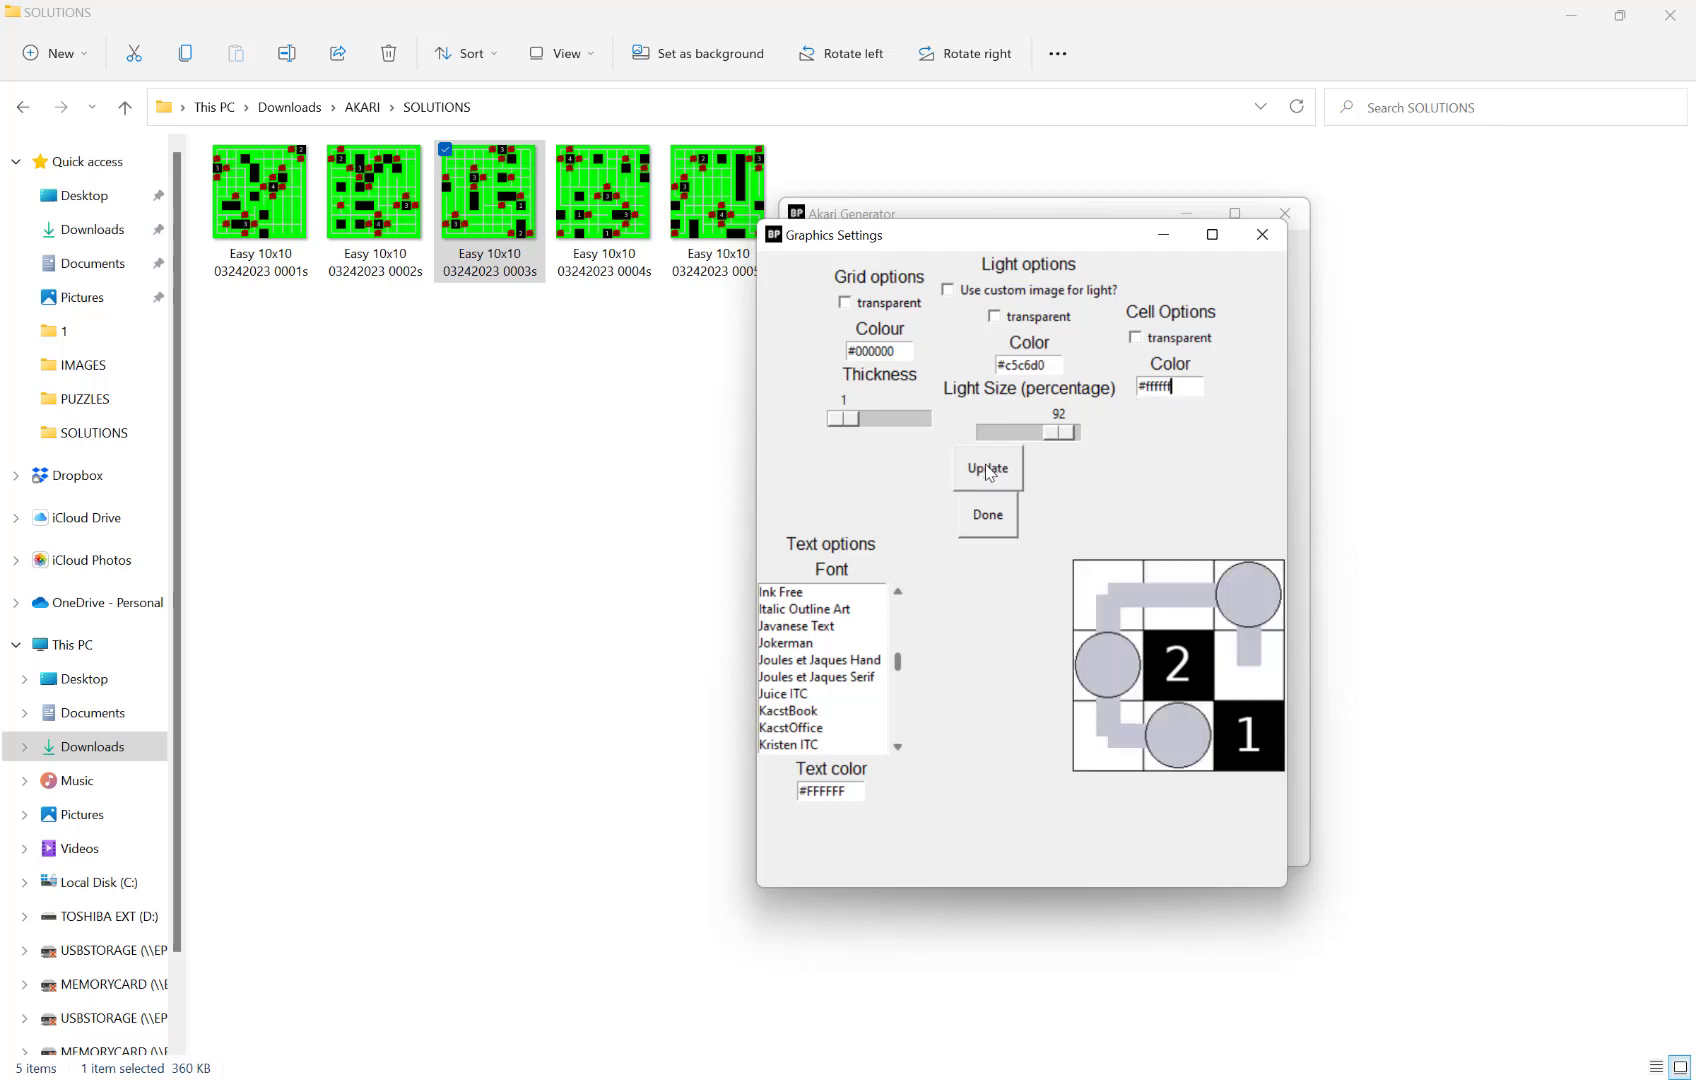
# - Set the light size to 87 percent, refresh the preview and finish the graphics settings
pyautogui.moveTo(1060, 436); pyautogui.dragTo(1052, 437)
pyautogui.click(1000, 477)
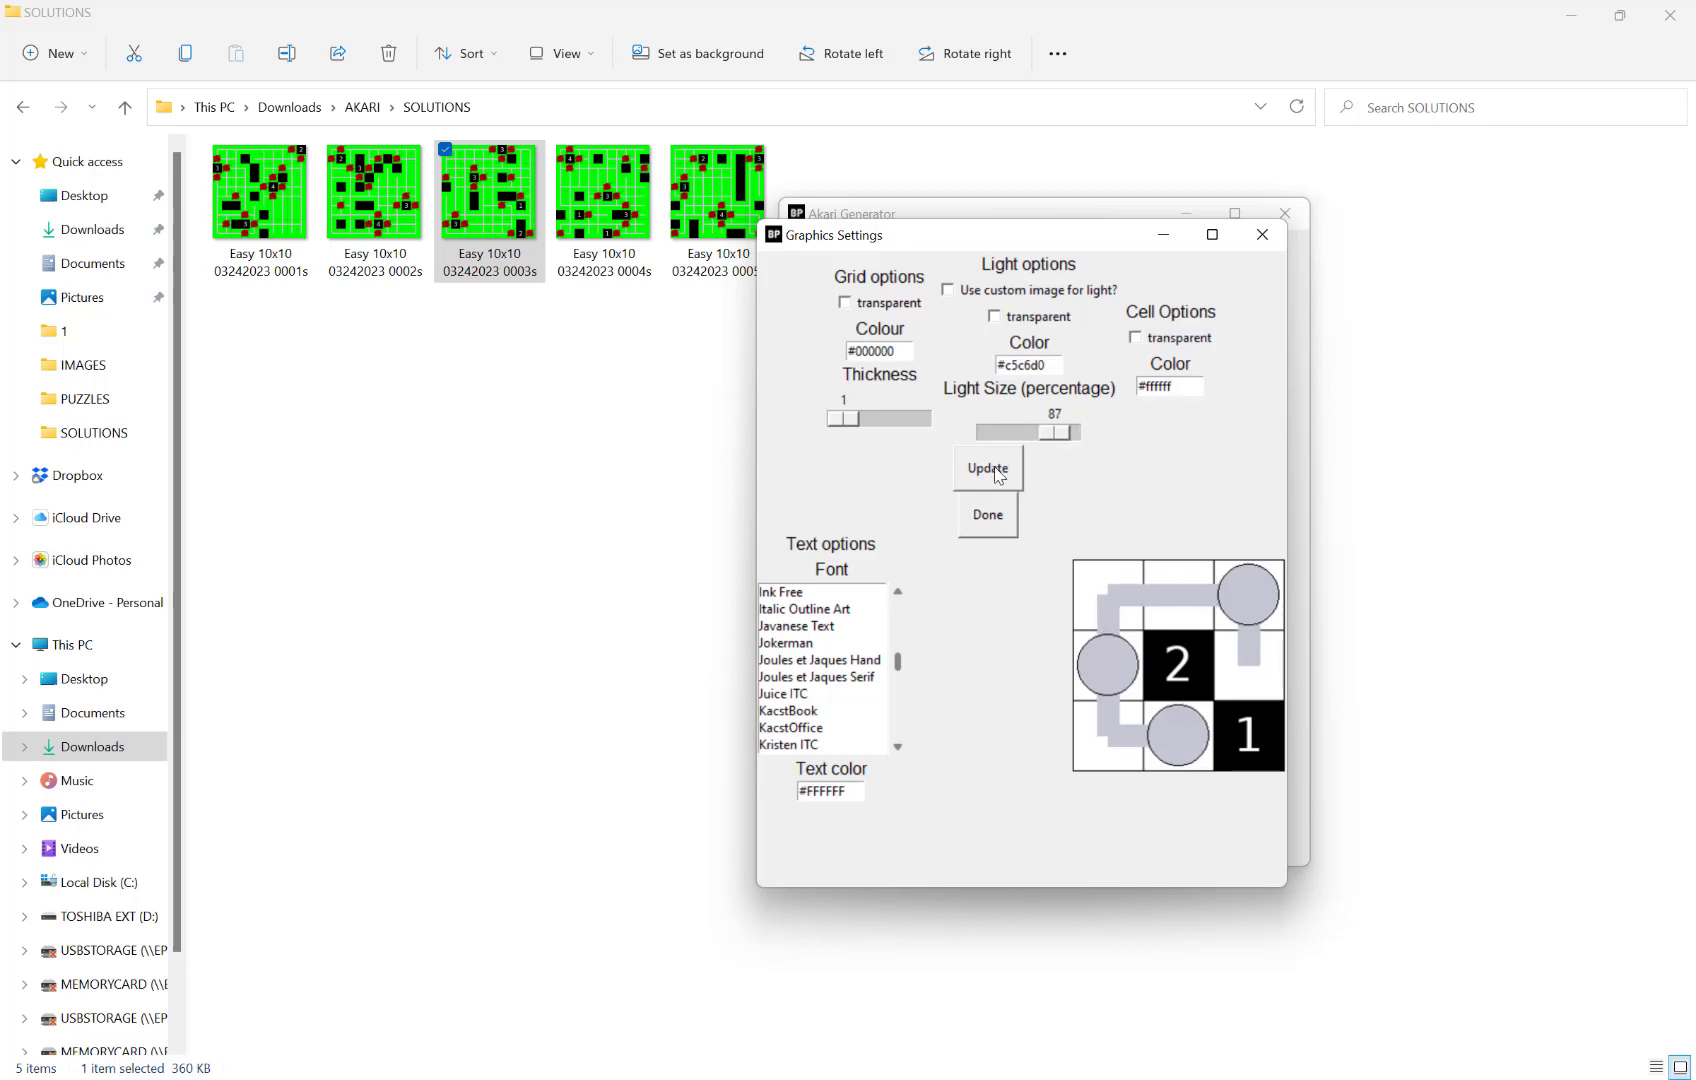
pyautogui.click(1005, 516)
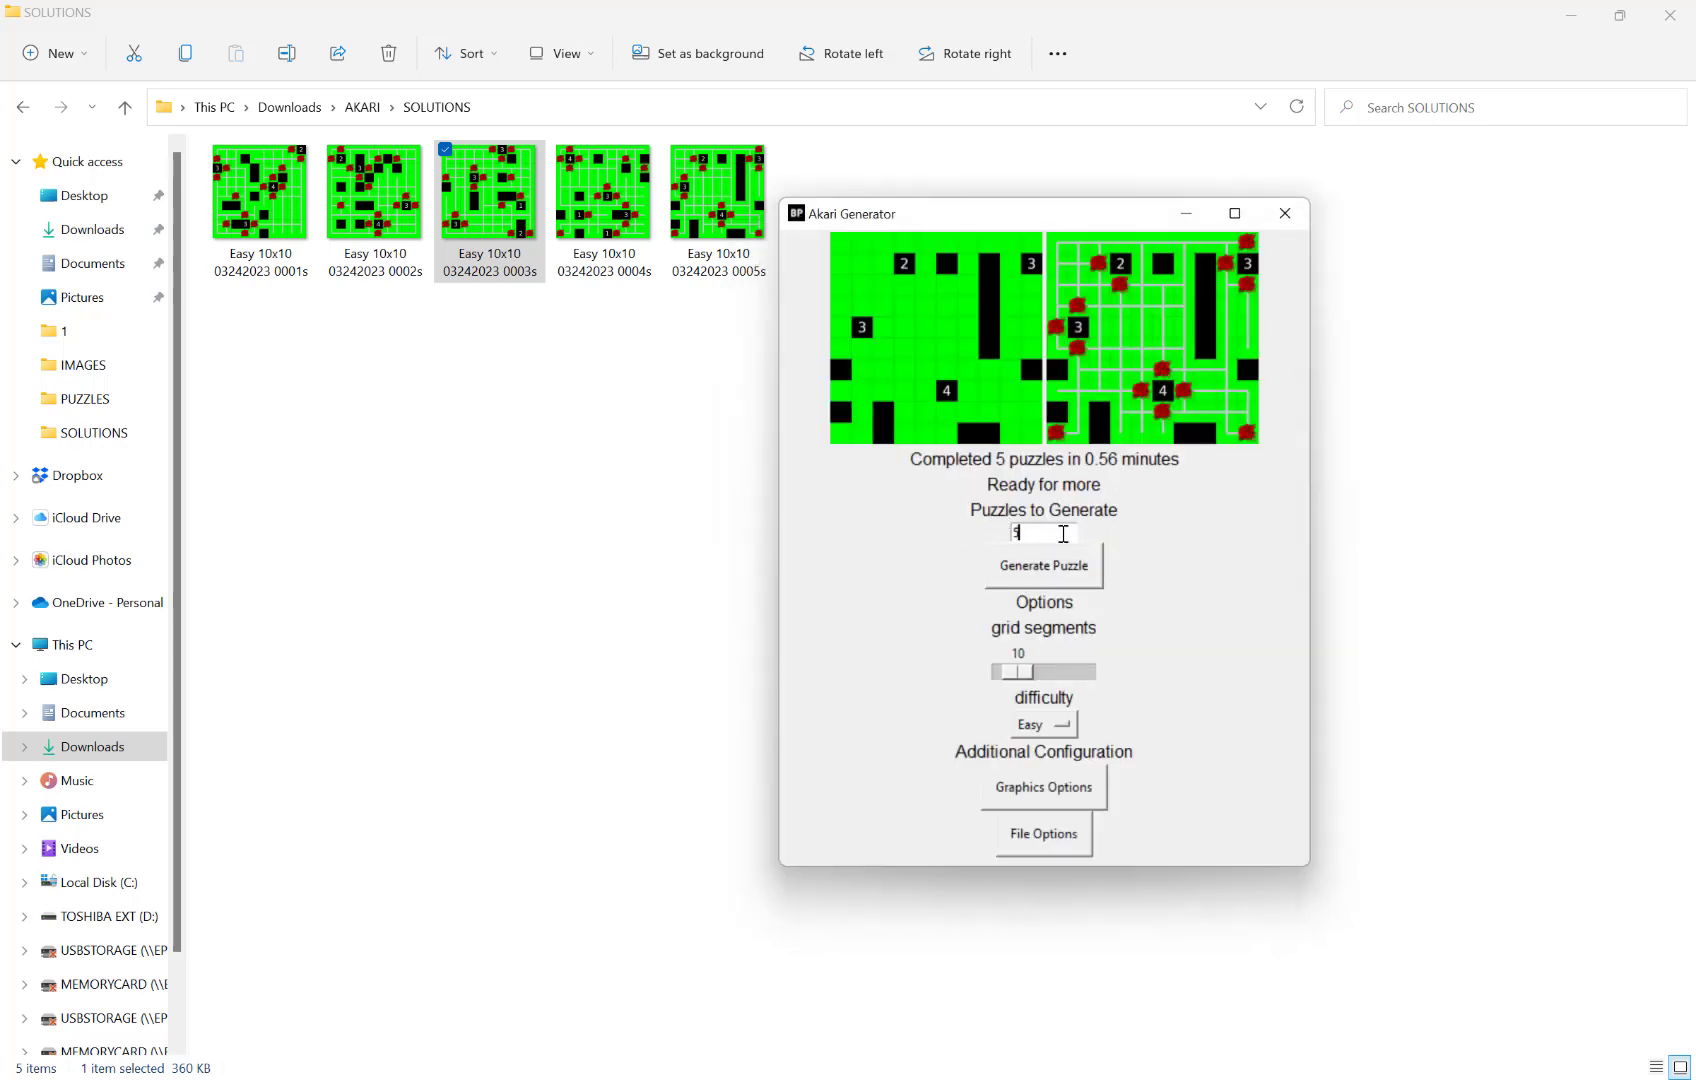
# - Generate 5 Easy puzzles with 7 grid segments and open the third 7x7 solution image in the SOLUTIONS folder
pyautogui.moveTo(1036, 678)
pyautogui.mouseDown()
pyautogui.moveTo(962, 674)
pyautogui.moveTo(1007, 672)
pyautogui.mouseUp()
pyautogui.click(1046, 583)
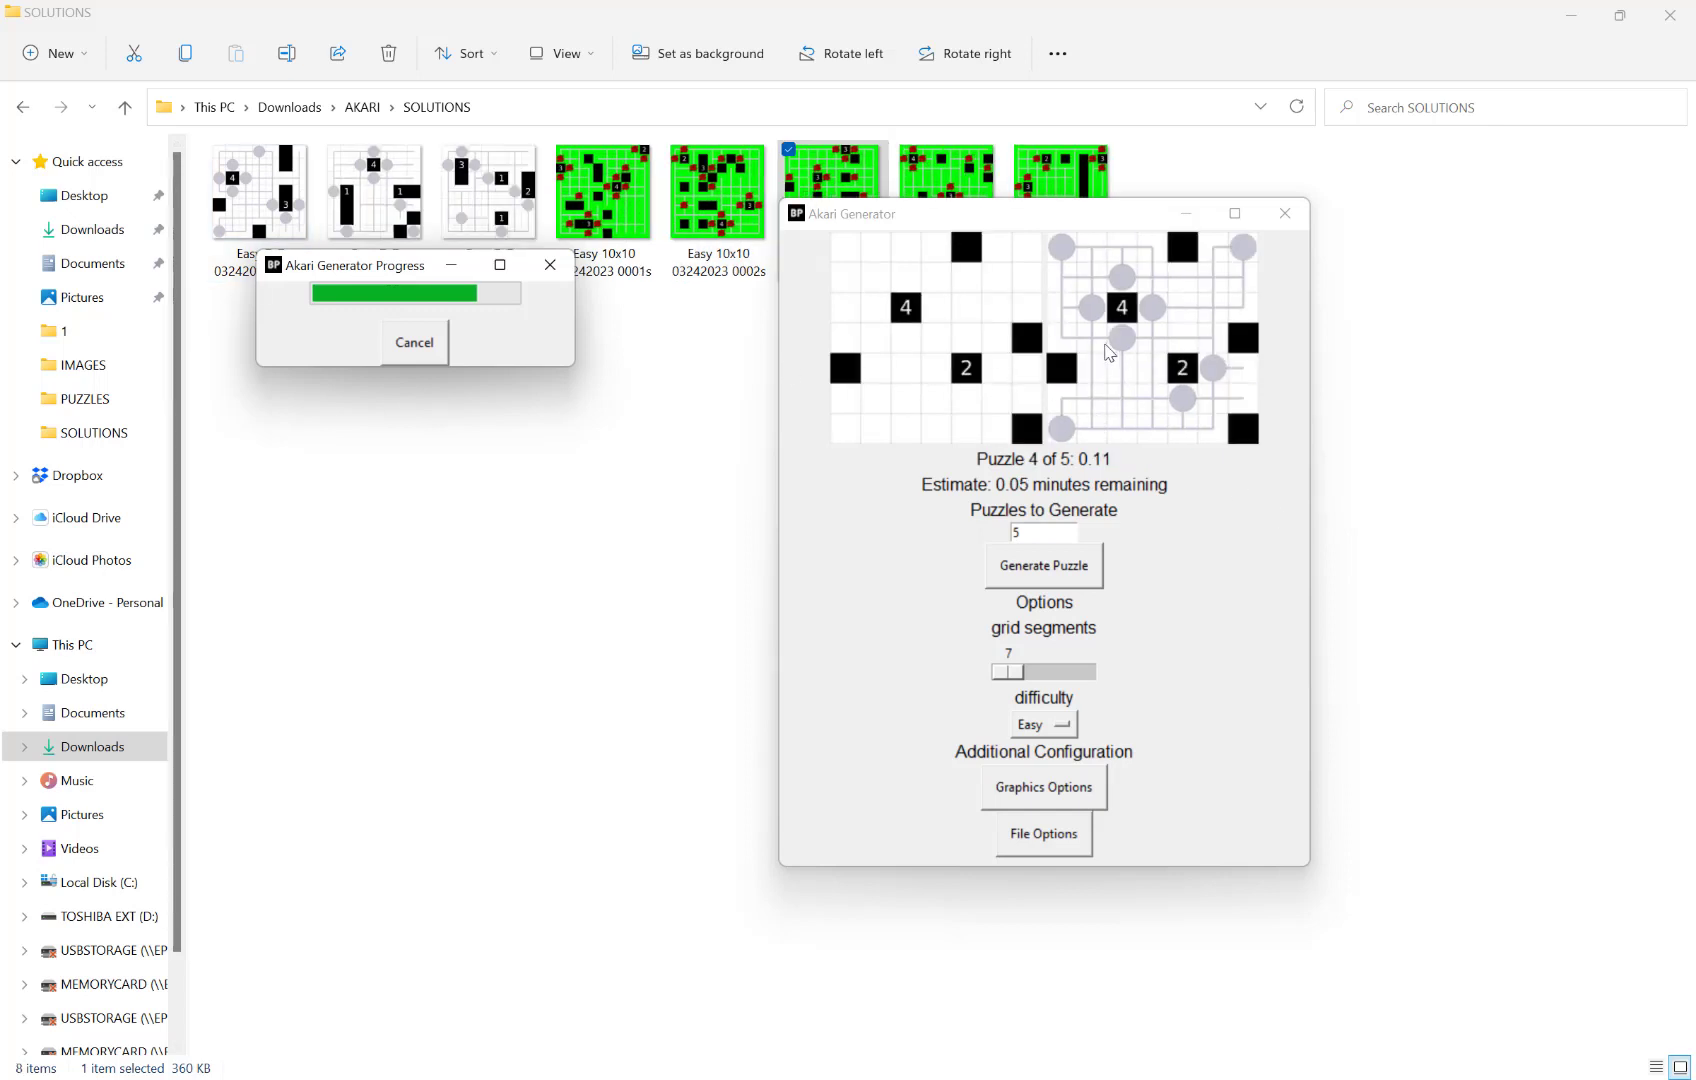
pyautogui.doubleClick(512, 210)
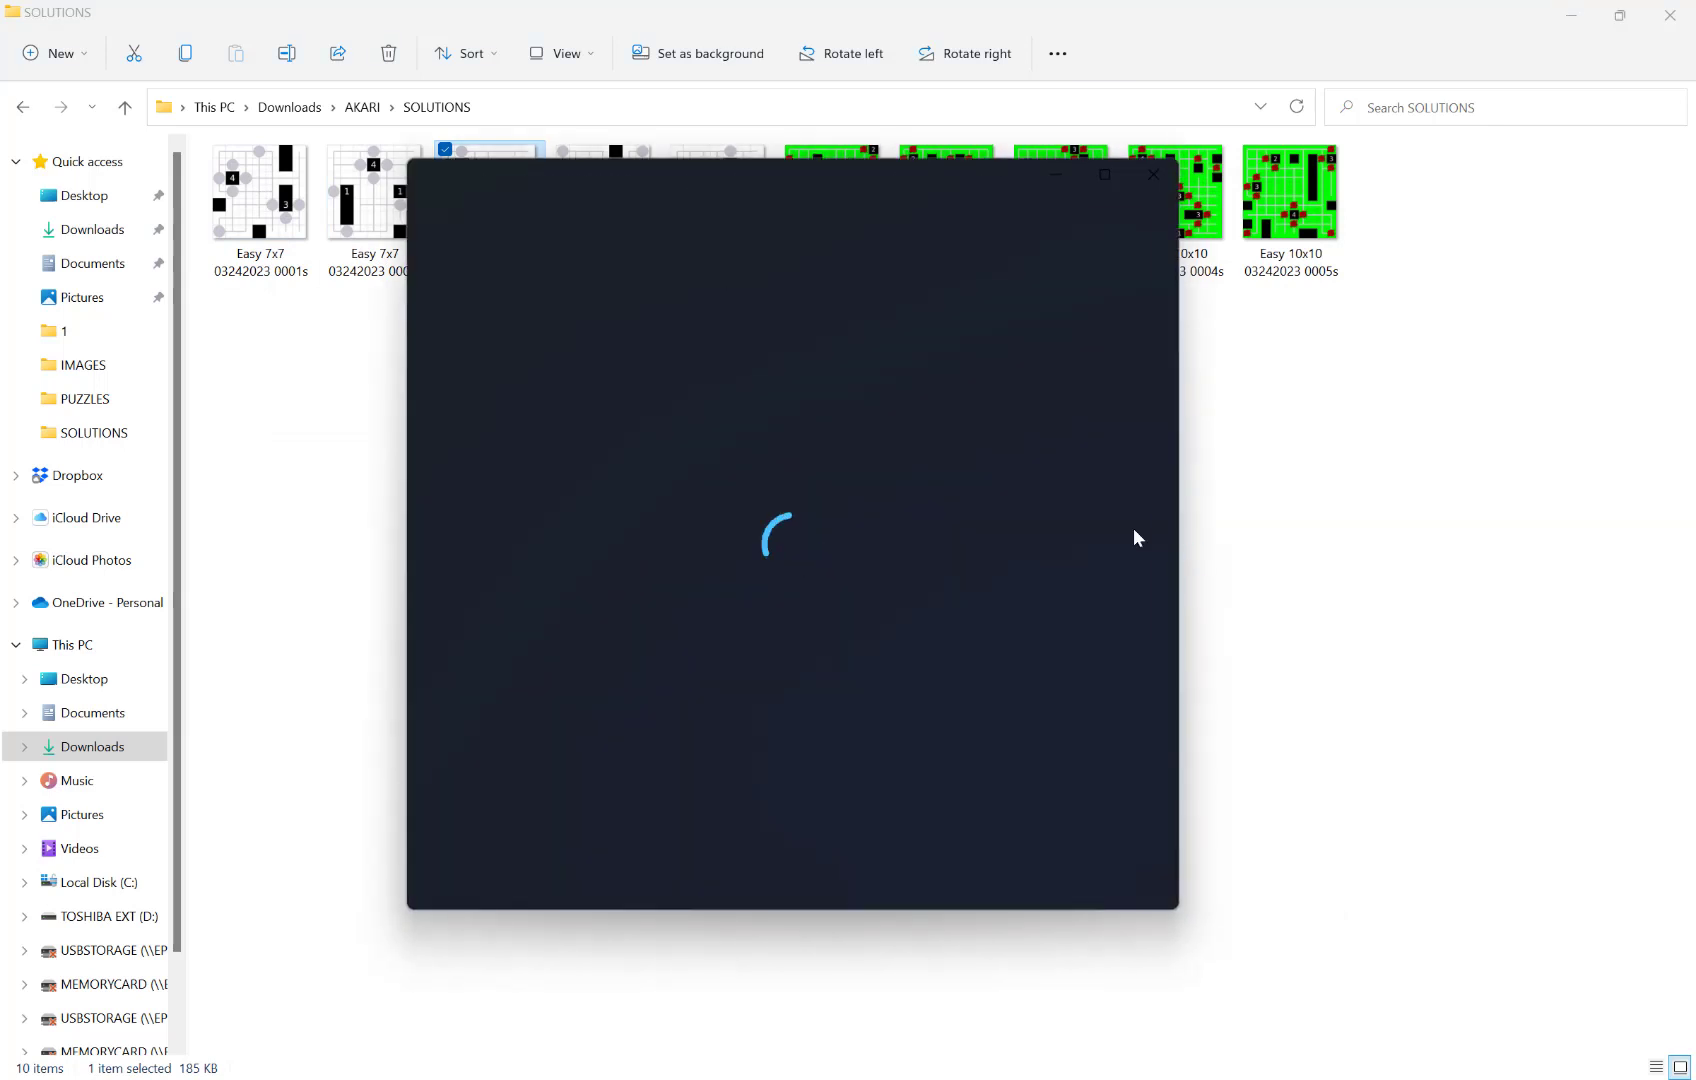